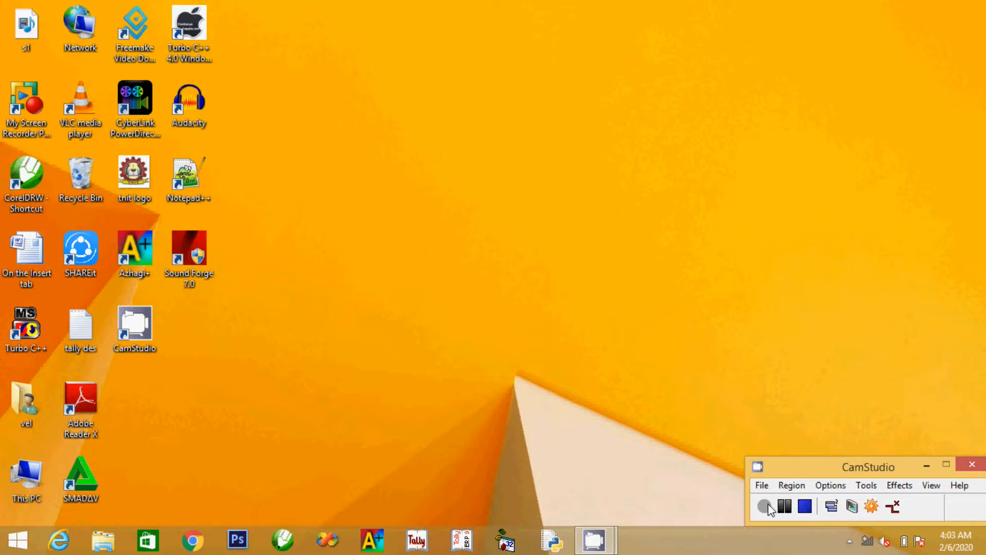
# Step: Launch Microsoft Word with the winword command and set the blank document's zoom to 100%
pyautogui.press('super+r')
pyautogui.write('winword')
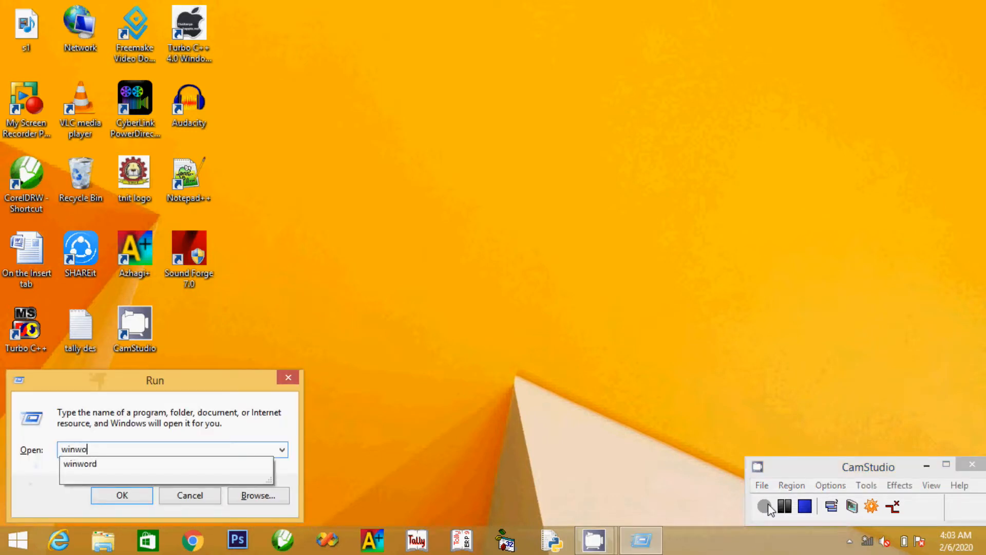
pyautogui.press('Return')
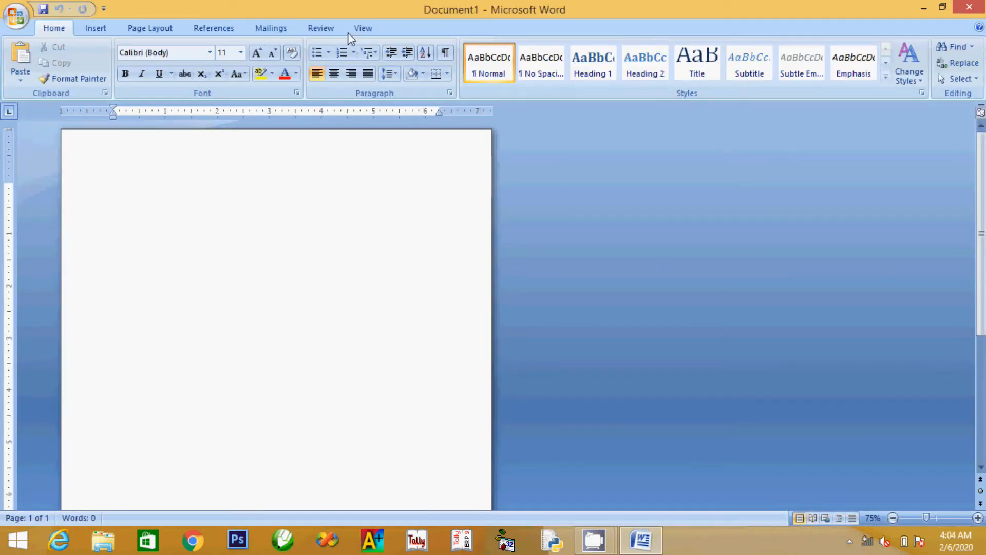
pyautogui.click(365, 28)
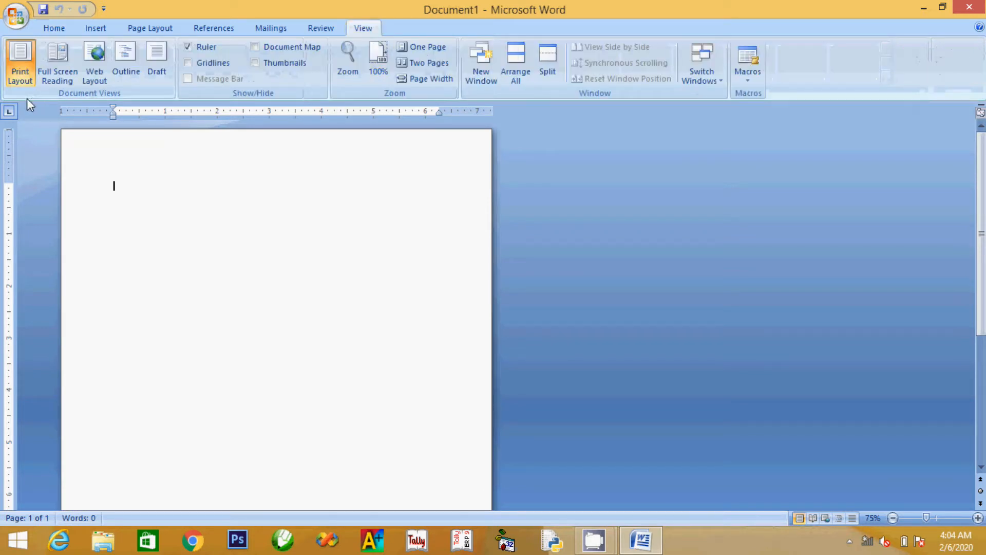
pyautogui.click(376, 68)
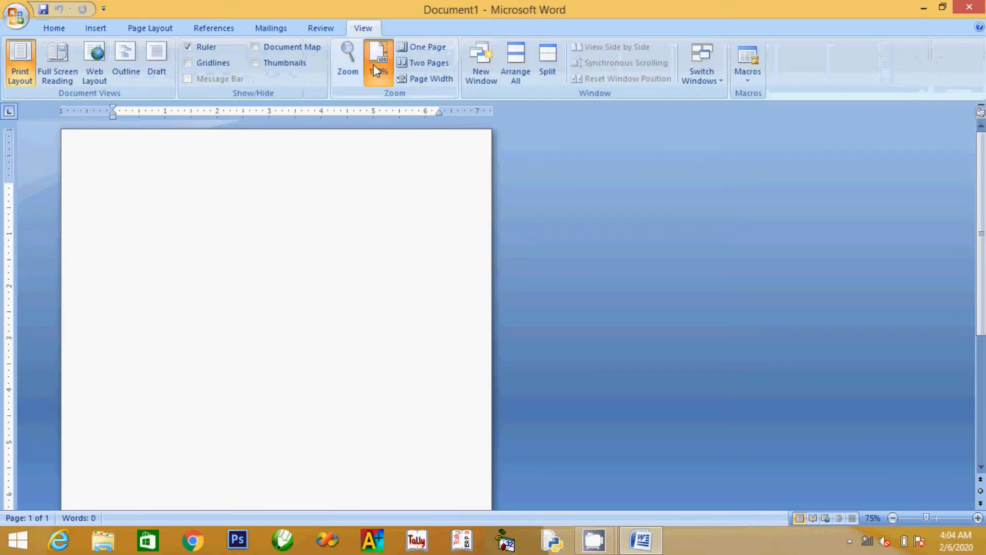
# Step: Generate sample paragraphs with =rand() and add an empty line above the first paragraph
pyautogui.click(100, 31)
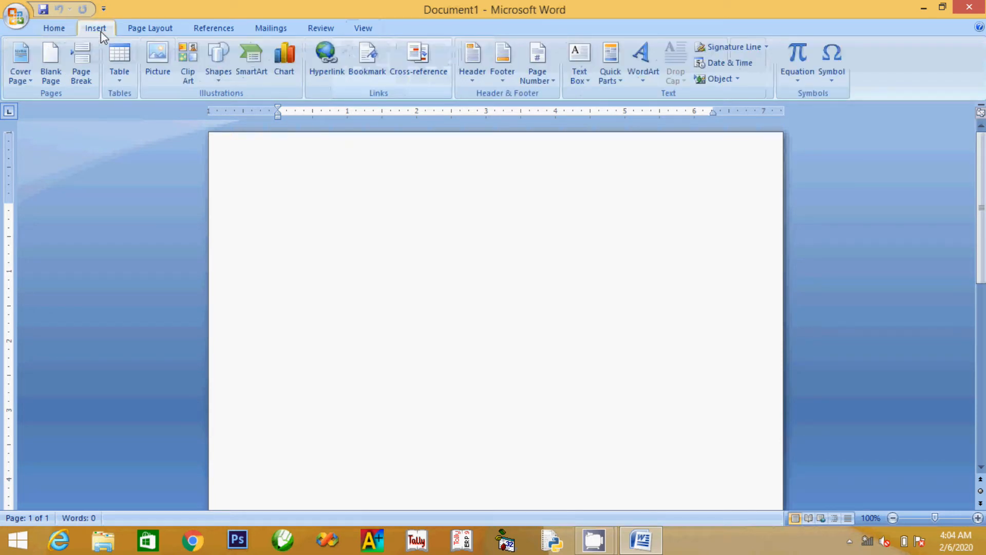
pyautogui.click(52, 30)
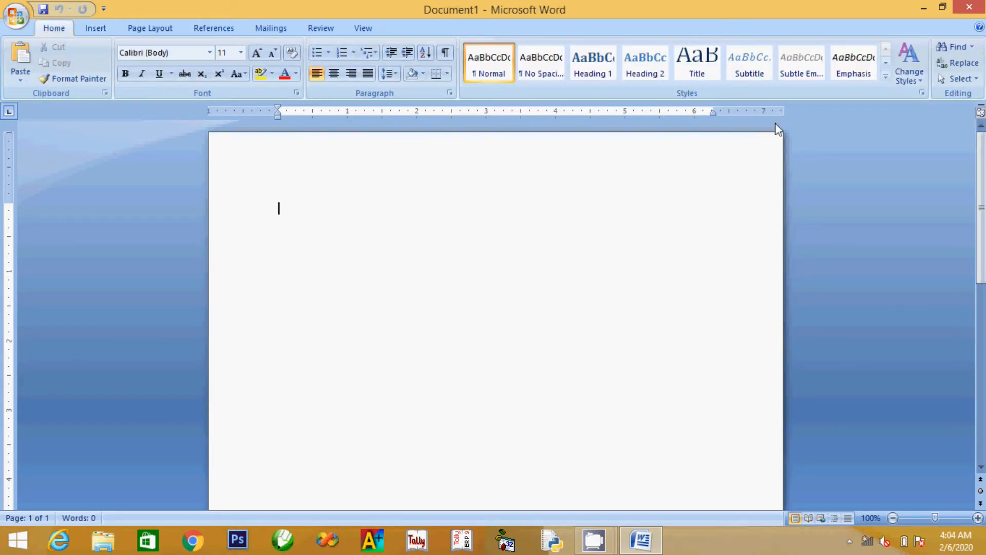
pyautogui.click(99, 30)
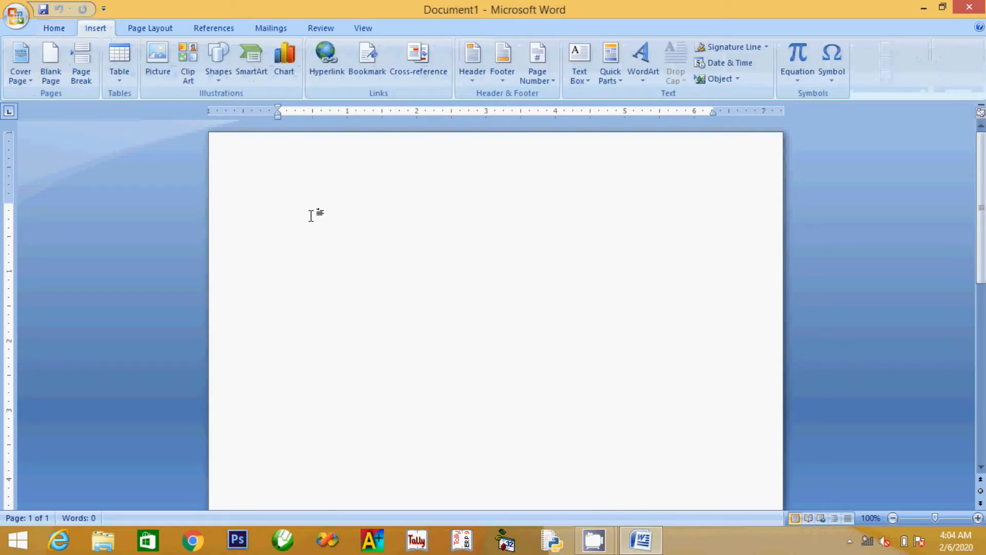
pyautogui.write('=rand')
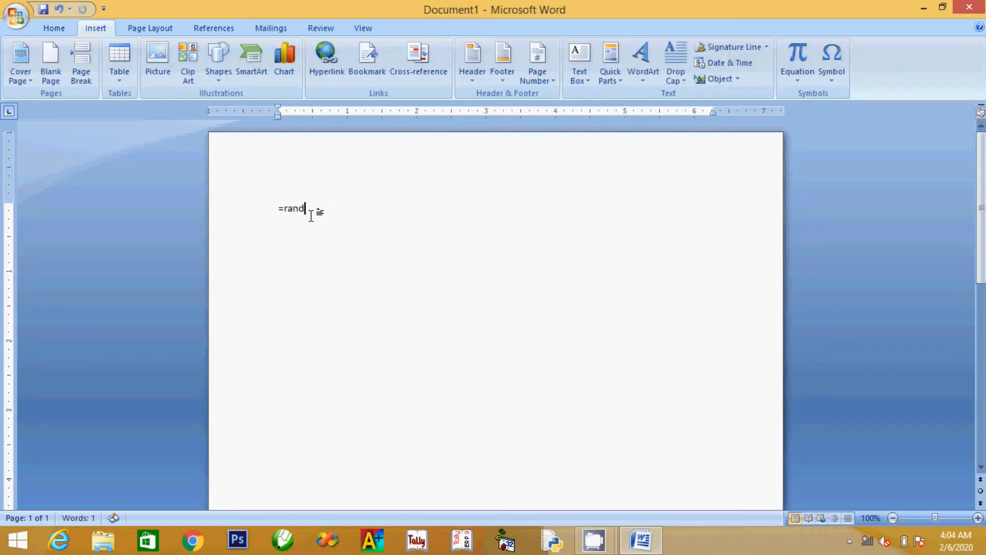
pyautogui.write('()')
pyautogui.press('Return')
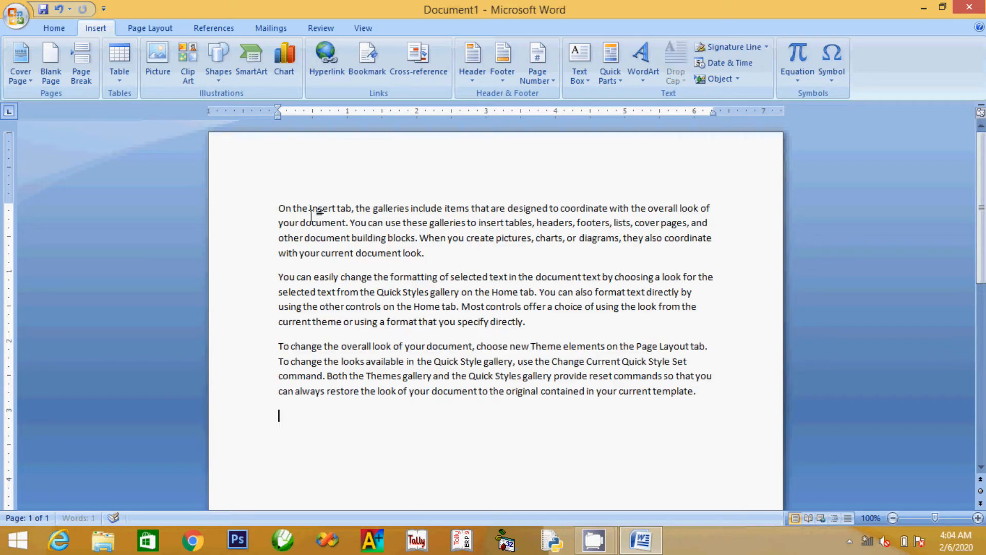
pyautogui.click(281, 196)
pyautogui.press('Return')
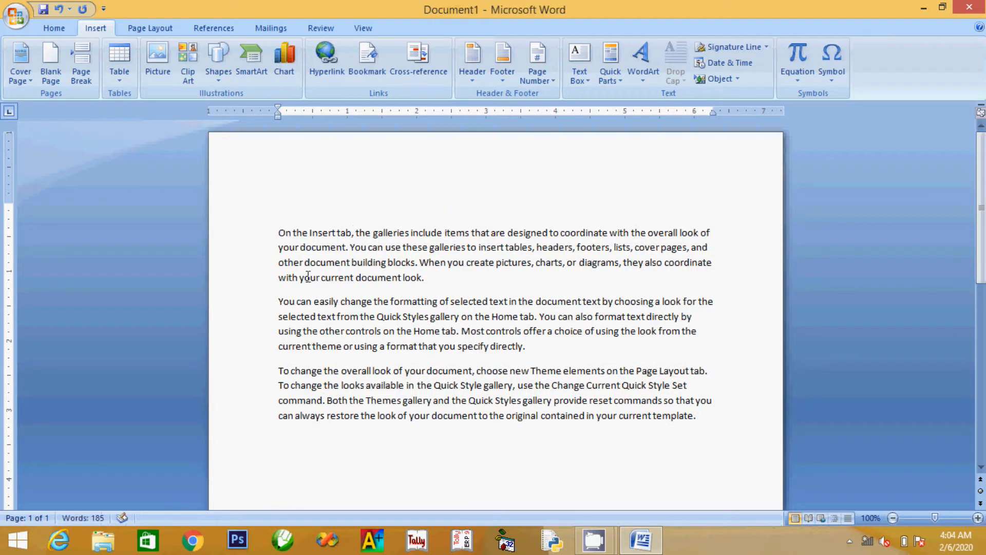
# Step: Insert the built-in Austere cover page and set its year to 2020
pyautogui.click(17, 78)
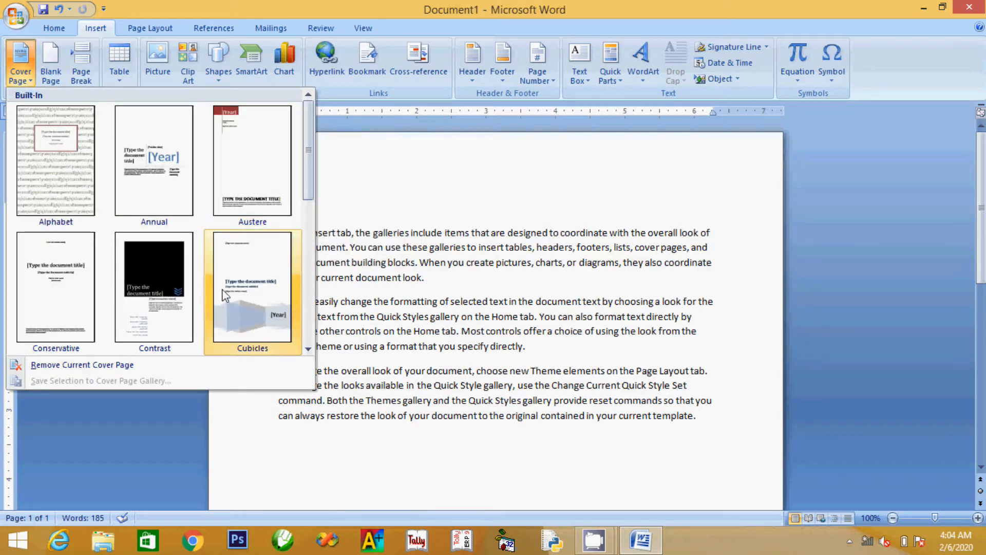
pyautogui.click(232, 186)
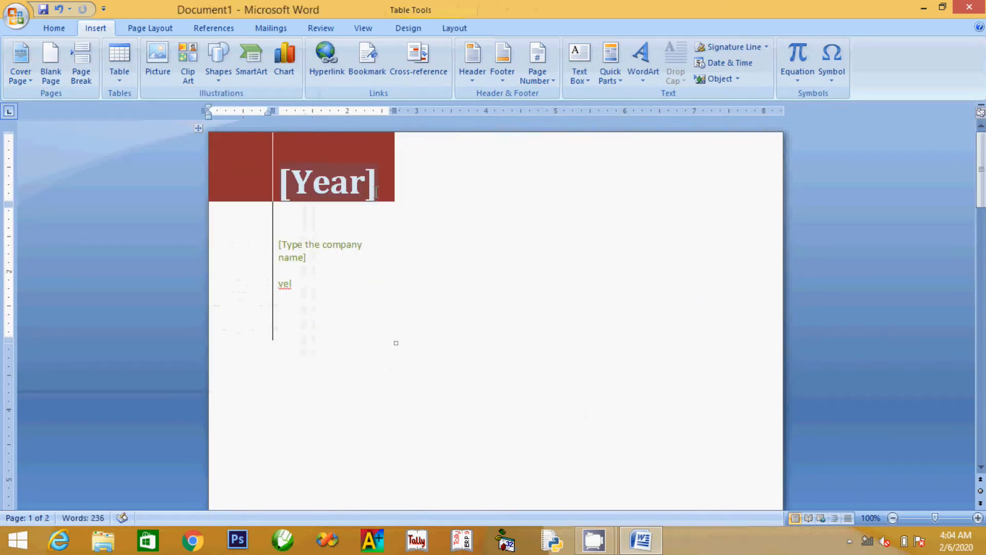
pyautogui.click(375, 192)
pyautogui.click(389, 180)
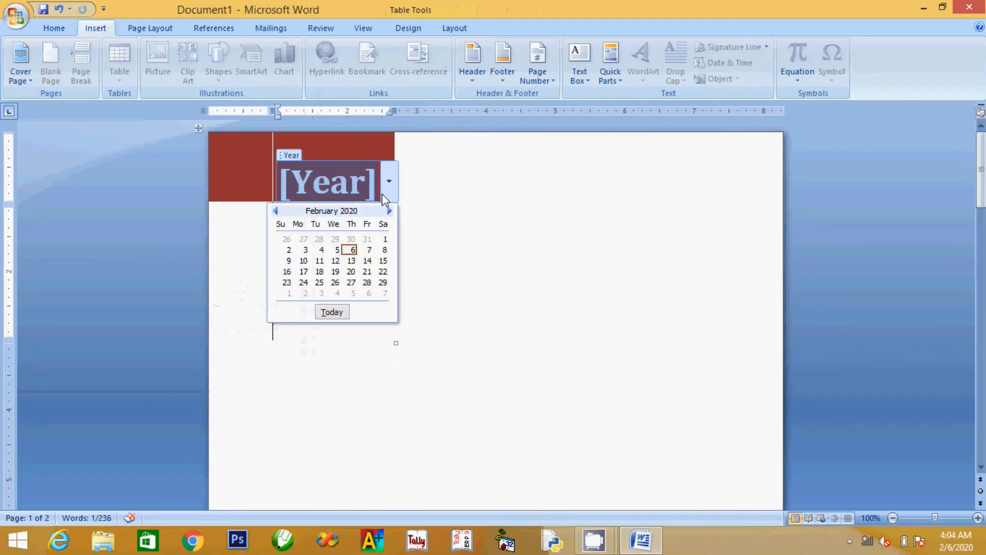
pyautogui.click(384, 249)
# Step: Enter tnit as the company name on the cover page
pyautogui.click(339, 256)
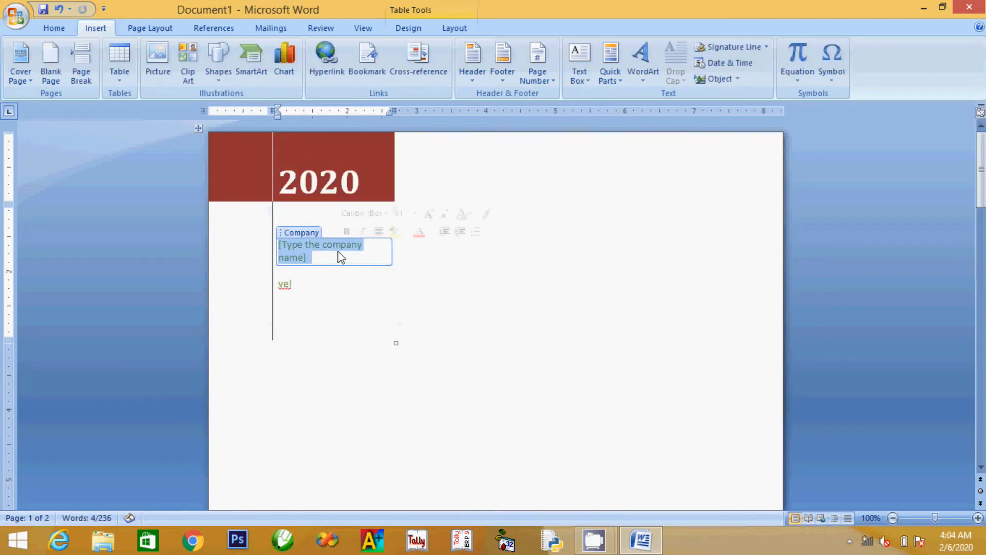
pyautogui.write('tnit')
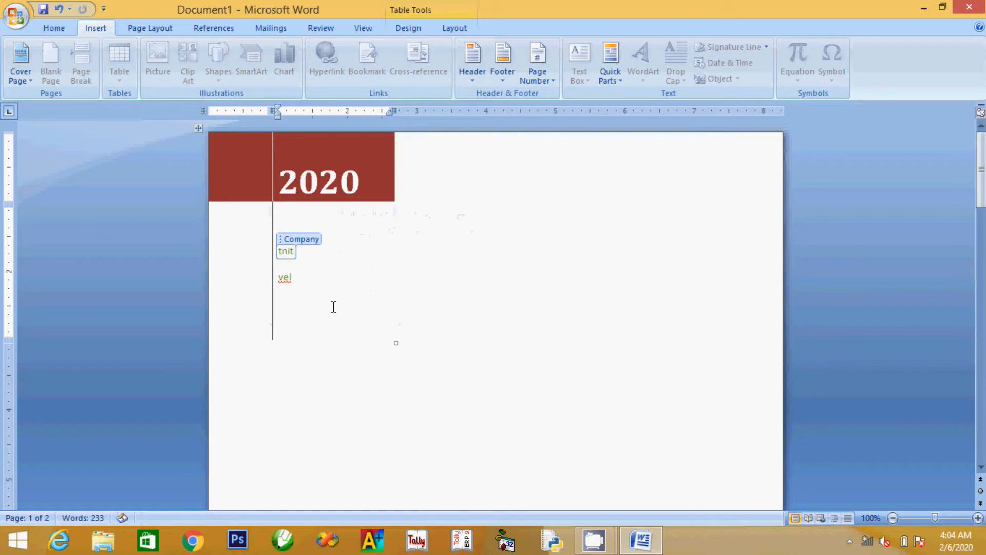
pyautogui.click(321, 330)
# Step: Set the cover page's document title to JAVA and replace its abstract placeholder with fsdfsdfsdf
pyautogui.scroll(-10, 322, 330)
pyautogui.click(474, 305)
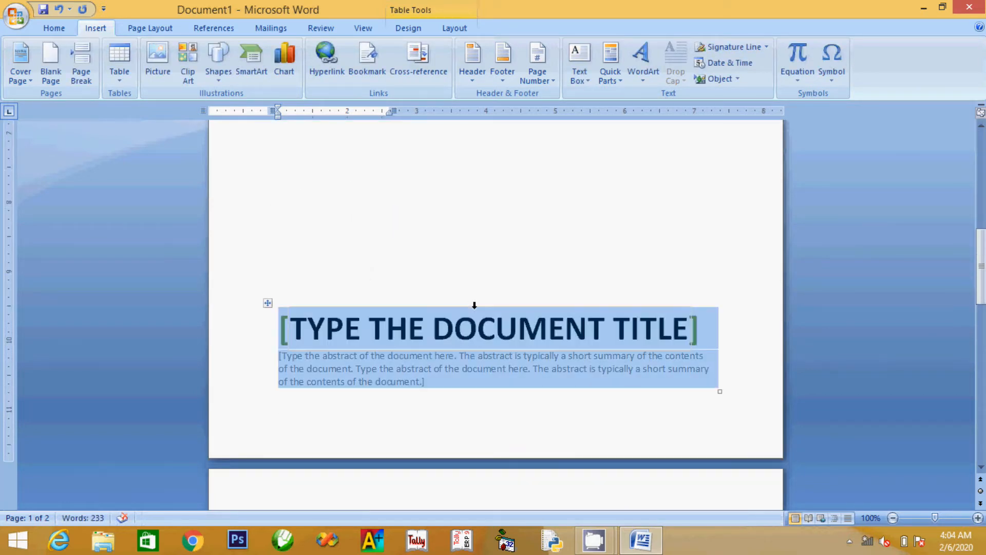
pyautogui.click(484, 332)
pyautogui.write('JA')
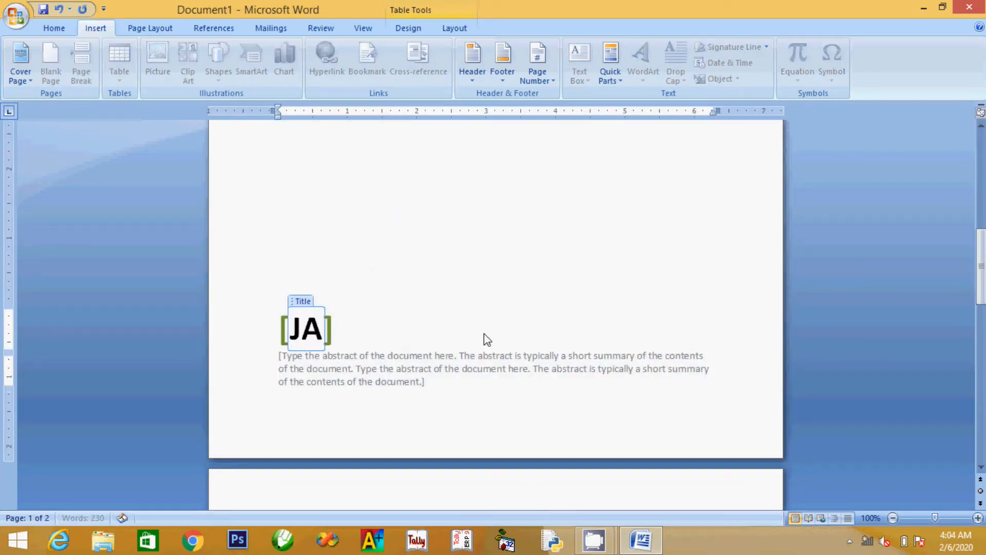
pyautogui.write('VA')
pyautogui.click(525, 357)
pyautogui.press('Delete')
pyautogui.write('=rand()')
pyautogui.press('Return')
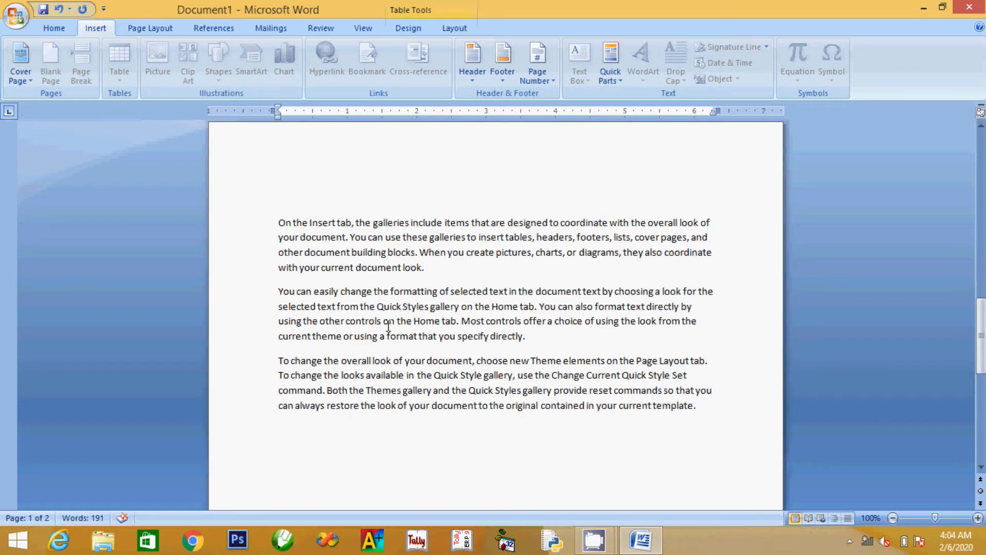
# Step: Insert a blank page between the cover page and the sample text, and check the resulting page layout
pyautogui.click(280, 197)
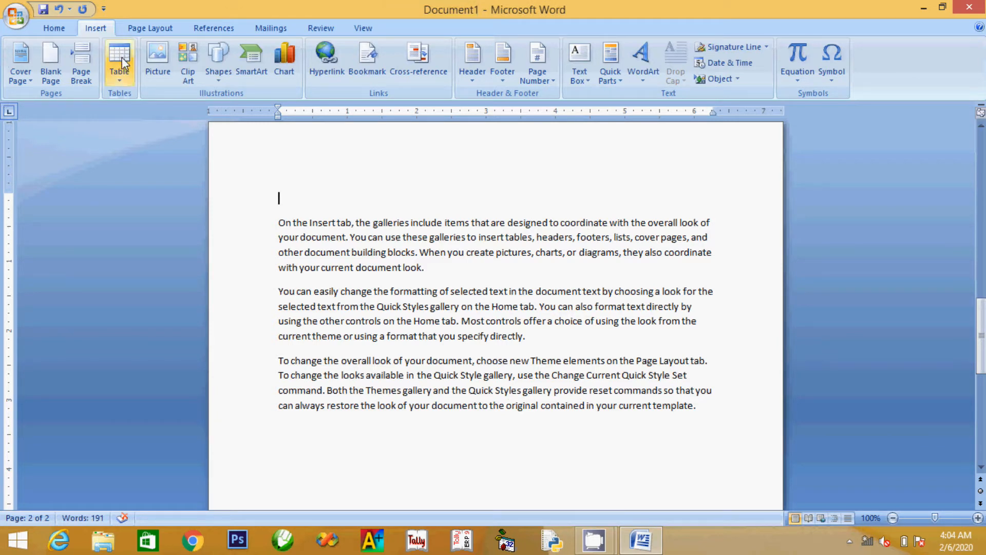
pyautogui.click(51, 74)
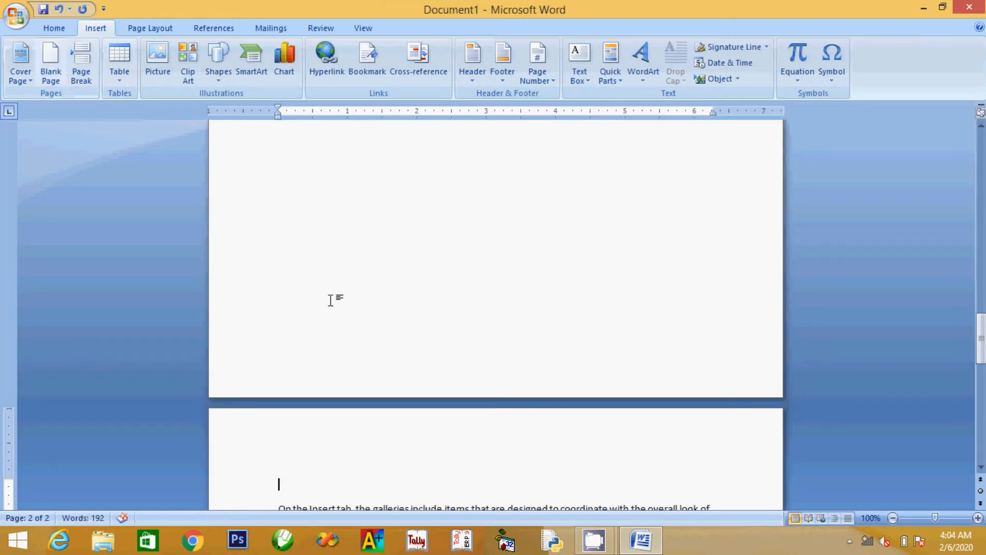
pyautogui.scroll(10, 331, 300)
pyautogui.scroll(3, 330, 300)
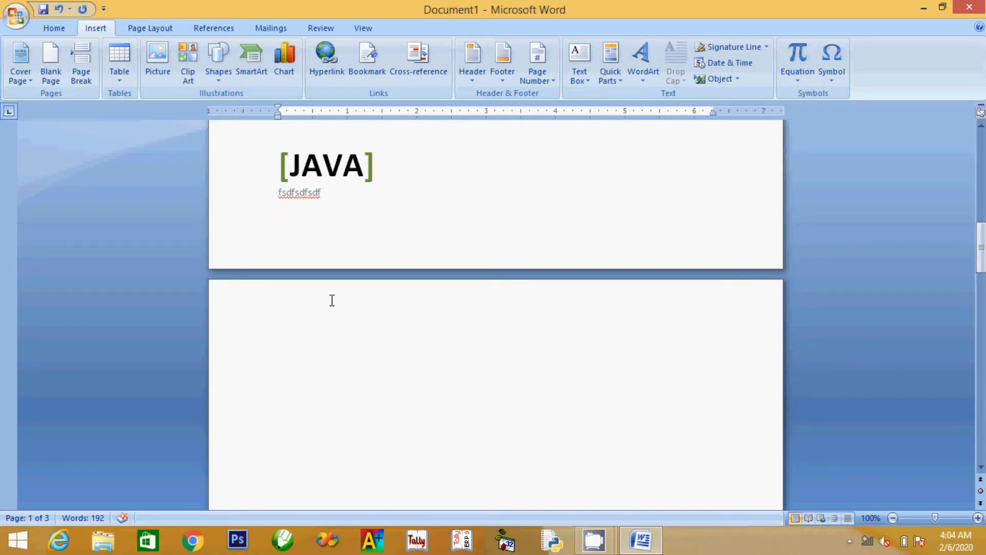
pyautogui.scroll(-20, 332, 300)
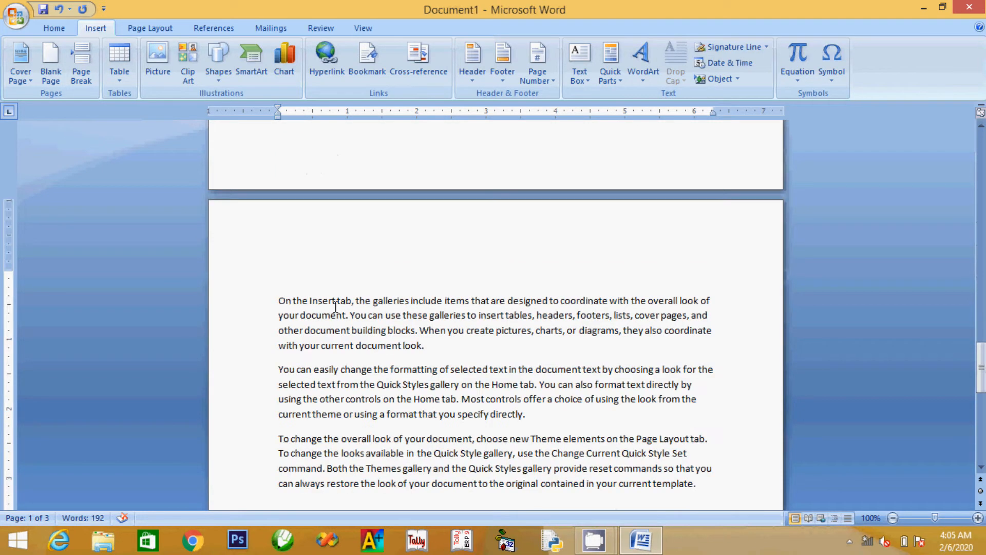
# Step: Insert a page break after the first sample paragraph and review how the text splits across the pages
pyautogui.click(440, 346)
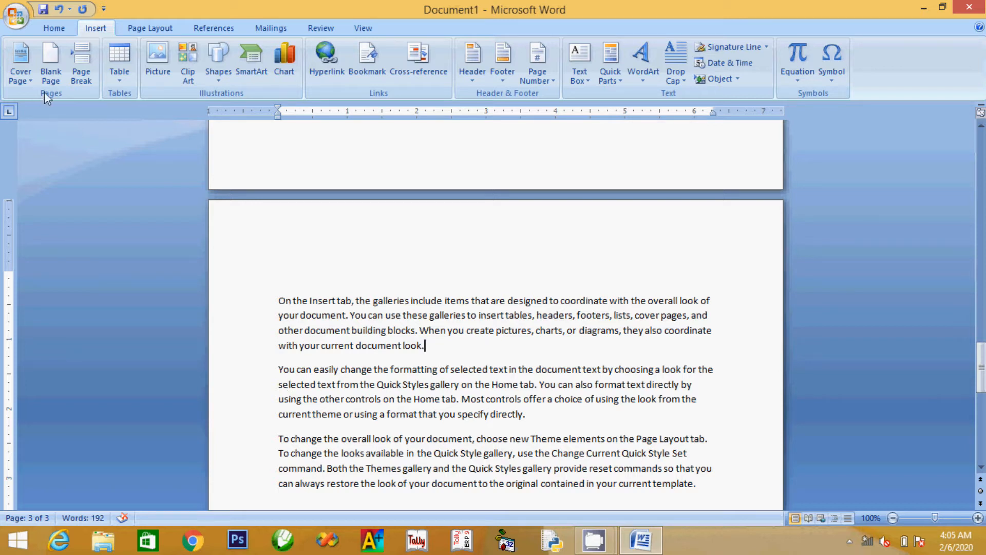
pyautogui.click(85, 57)
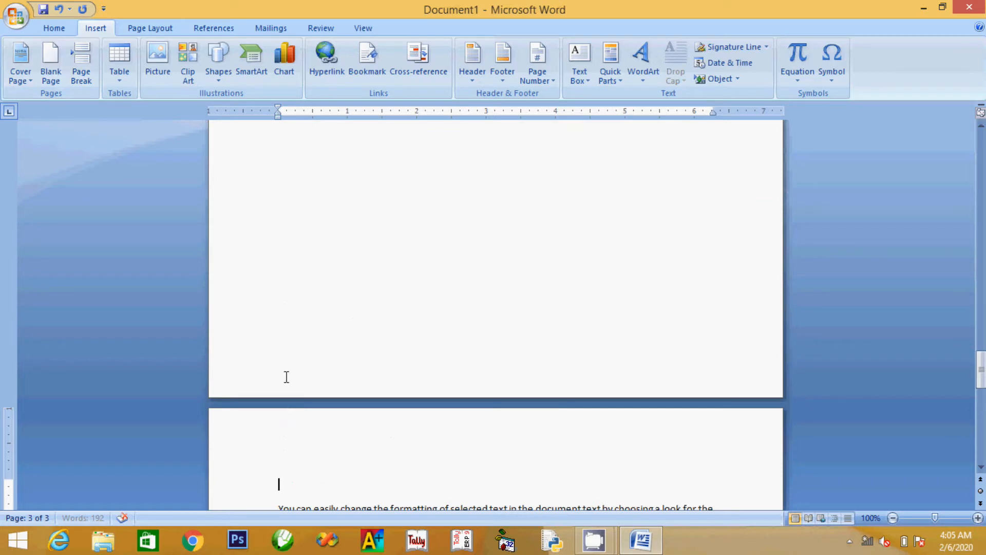
pyautogui.scroll(10, 287, 377)
pyautogui.scroll(-6, 287, 379)
pyautogui.scroll(-8, 288, 382)
pyautogui.scroll(9, 290, 384)
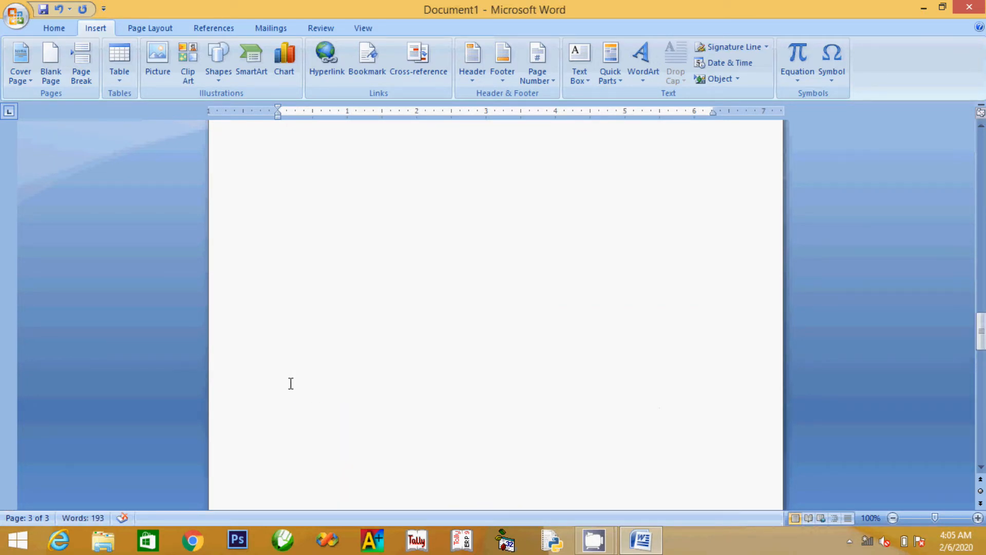
pyautogui.scroll(3, 294, 379)
# Step: Insert a table with 3 columns and 3 rows below the first paragraph and stretch it to make the rows taller
pyautogui.click(290, 284)
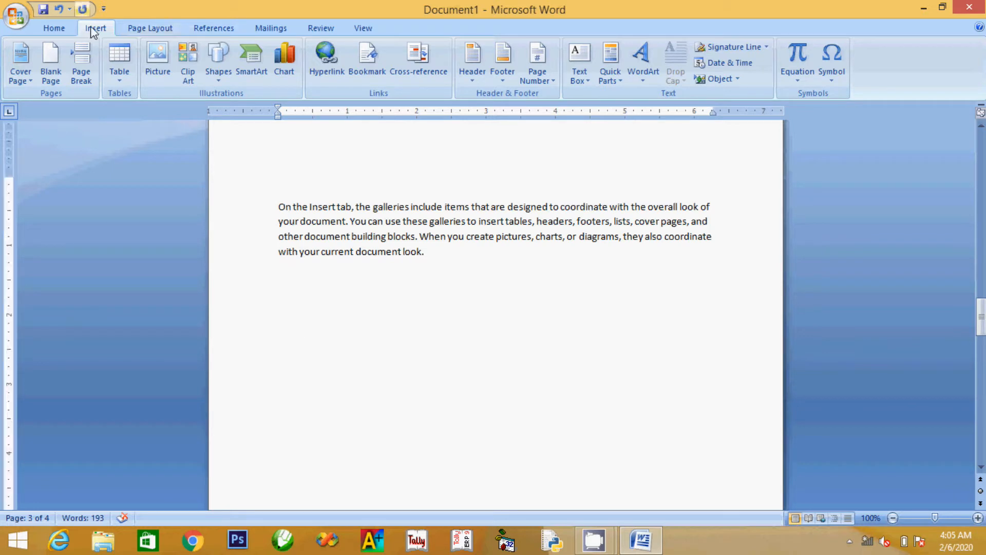
pyautogui.click(119, 79)
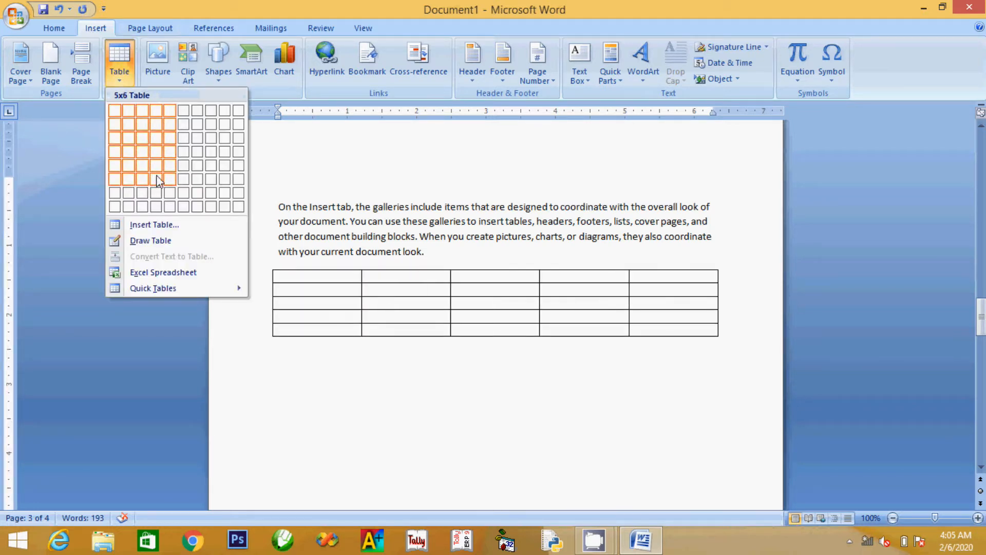
pyautogui.click(168, 229)
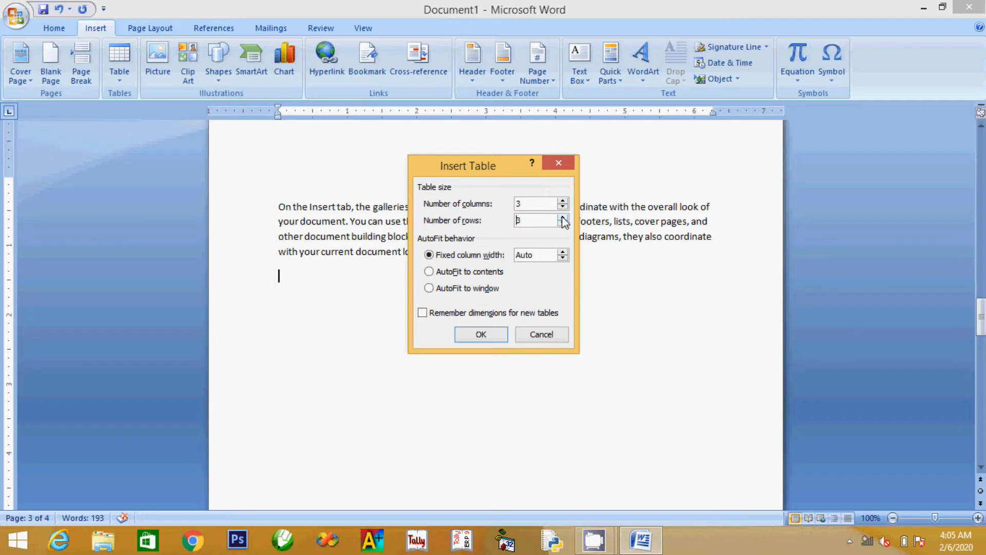
pyautogui.click(491, 342)
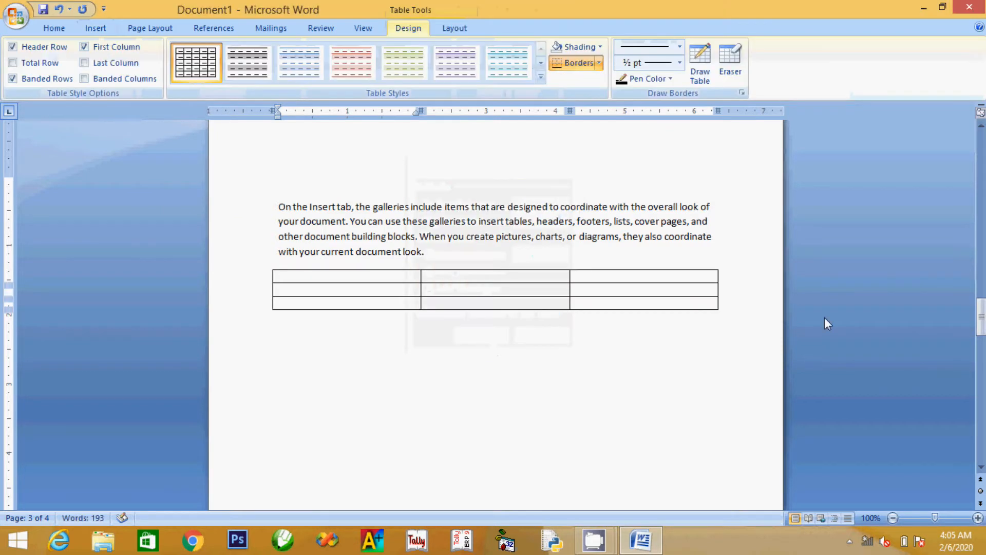
pyautogui.moveTo(719, 310); pyautogui.dragTo(717, 477)
# Step: Fill the table's nine cells row by row with cxc, cvx, vxc, cv, b, cvb, bcv, bcv and bcv
pyautogui.write('cxc')
pyautogui.press('Tab')
pyautogui.write('cvx')
pyautogui.press('Tab')
pyautogui.write('vxc')
pyautogui.press('Tab')
pyautogui.write('cv')
pyautogui.press('Tab')
pyautogui.write('b')
pyautogui.press('Tab')
pyautogui.write('cvb')
pyautogui.press('Tab')
pyautogui.write('bcv')
pyautogui.press('Tab')
pyautogui.write('bcv')
pyautogui.press('Tab')
pyautogui.write('bcv')
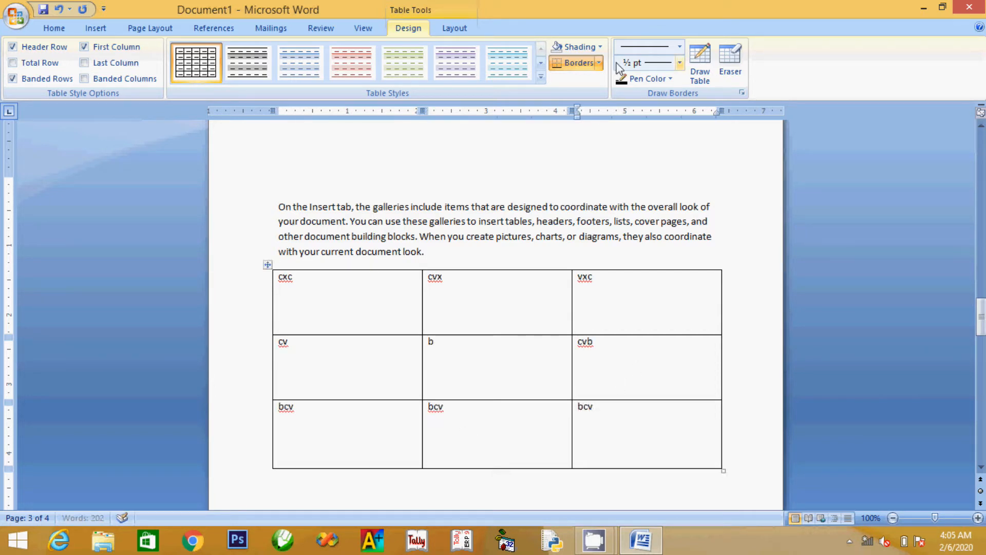
# Step: Shade the table's first row with a medium blue theme color
pyautogui.click(244, 286)
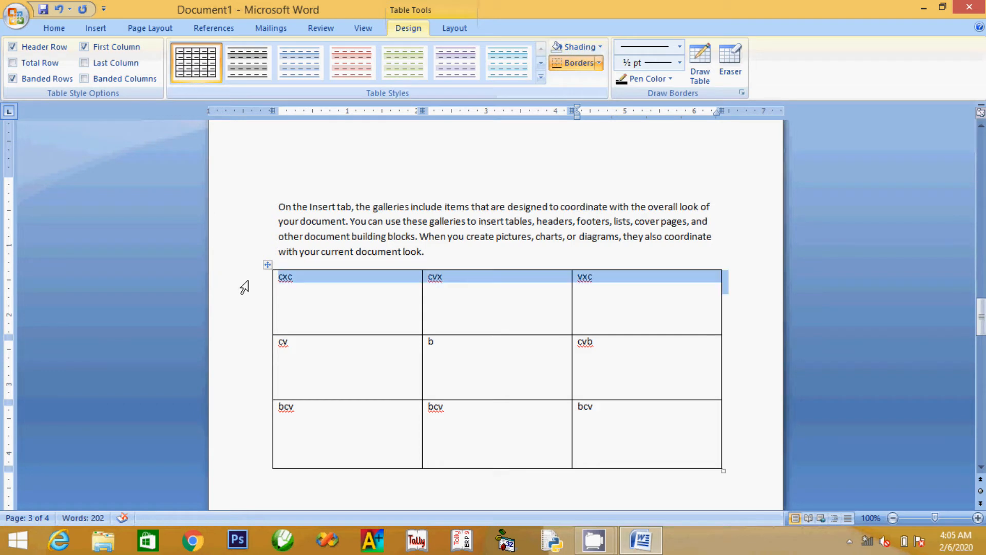
pyautogui.click(586, 47)
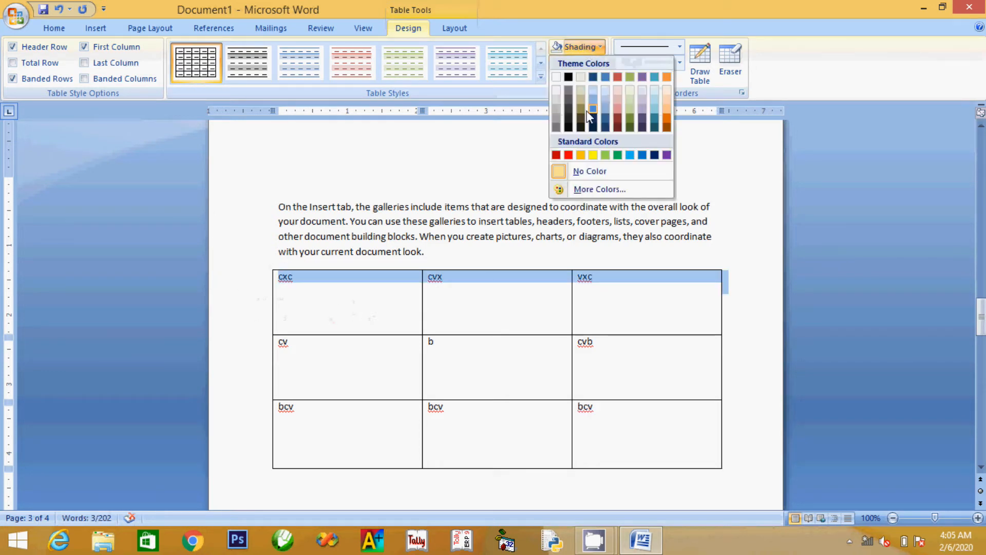
pyautogui.click(601, 109)
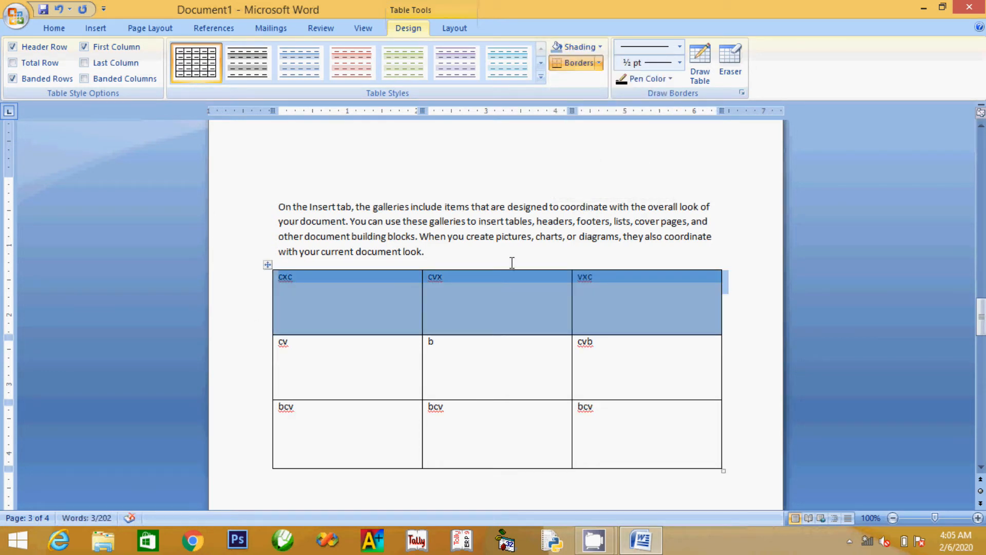
# Step: Shade the table's middle column with the standard yellow color and browse the built-in table styles without applying one
pyautogui.click(465, 266)
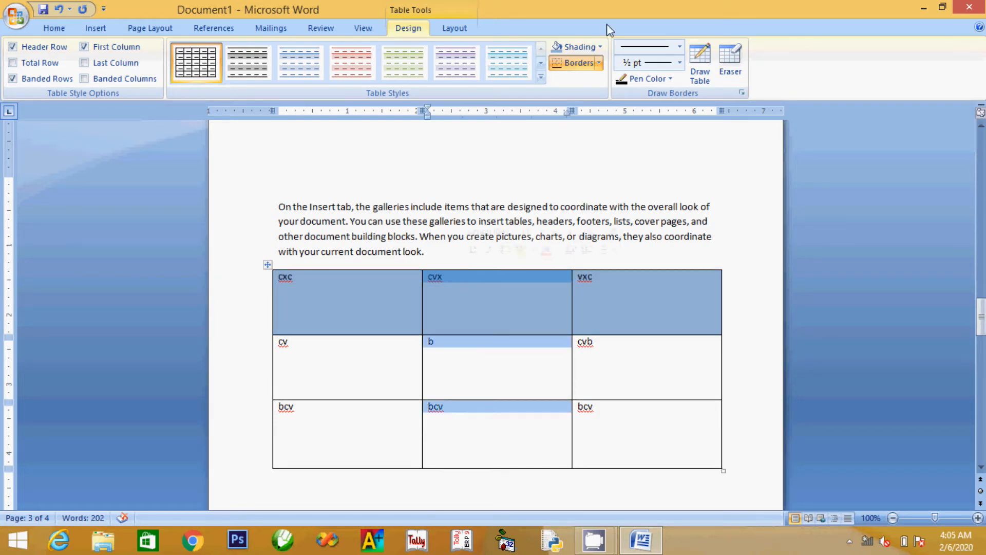
pyautogui.click(599, 47)
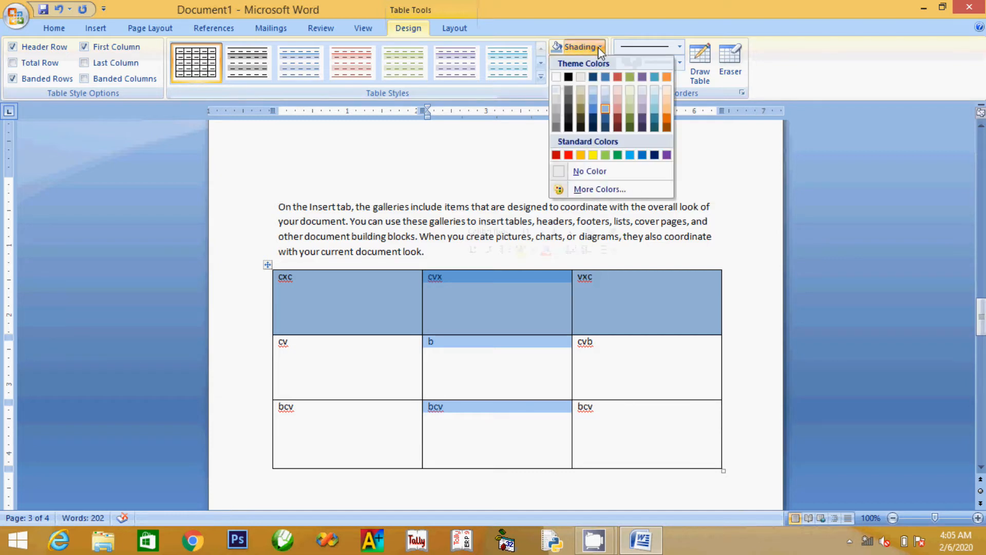
pyautogui.click(595, 155)
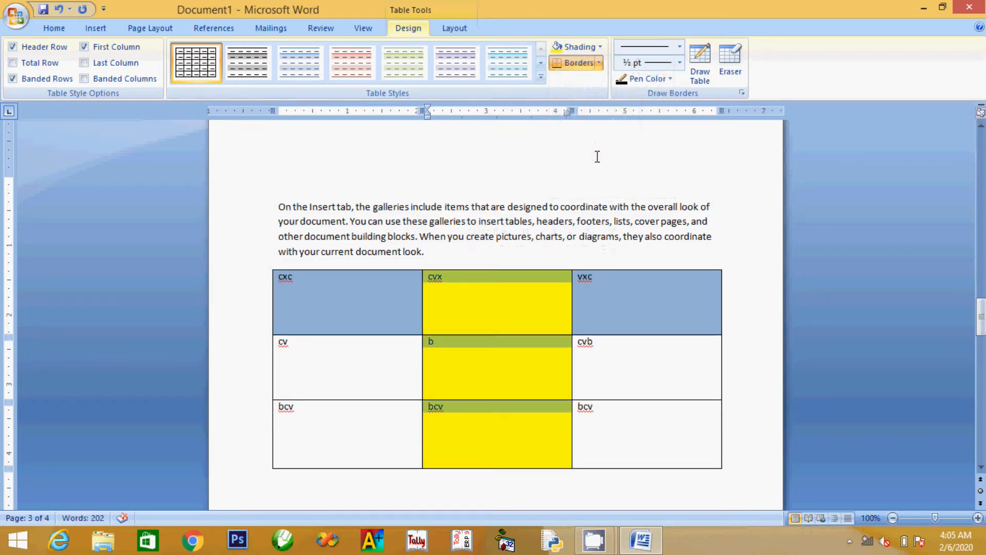
pyautogui.click(541, 77)
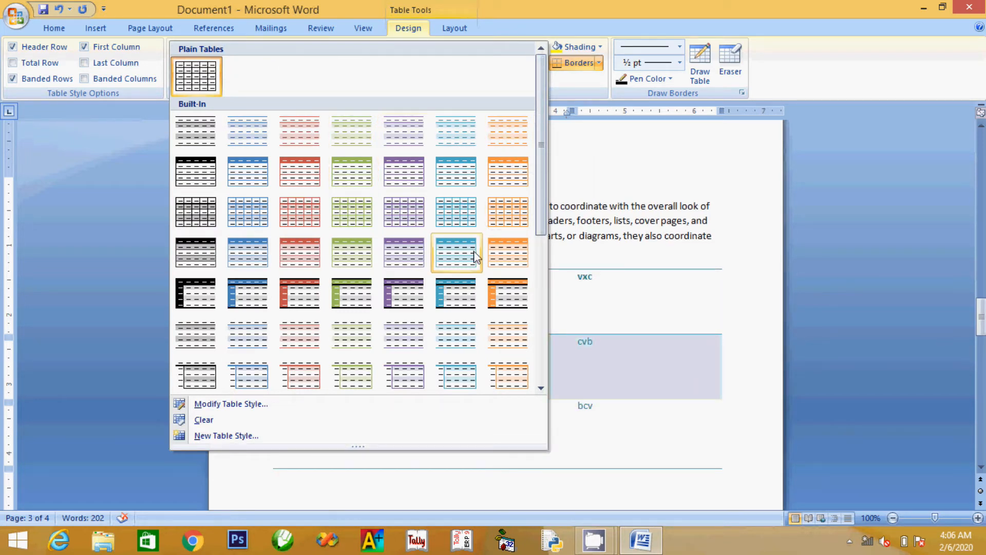
pyautogui.click(631, 323)
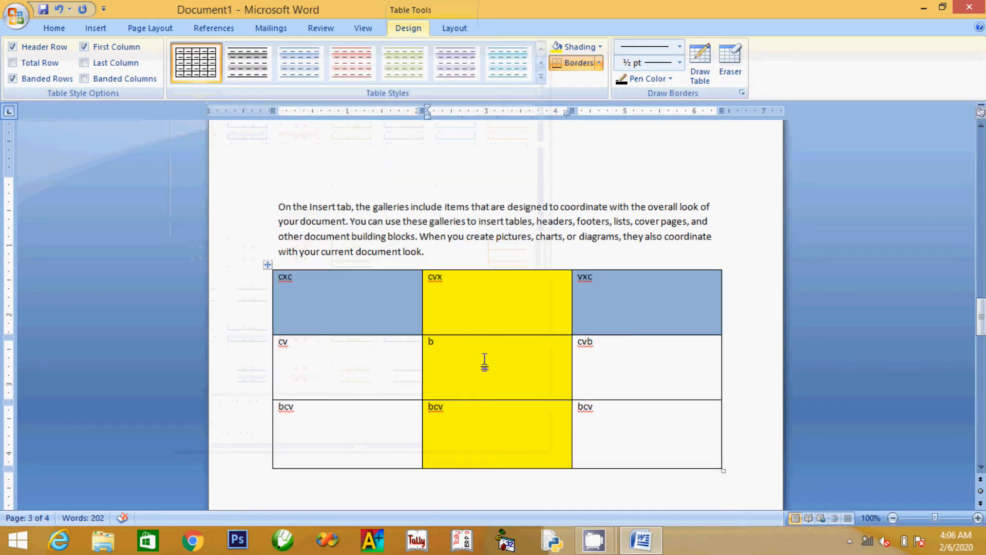
# Step: Remove all borders from the table's center cell, and add back only its top and bottom borders
pyautogui.click(598, 63)
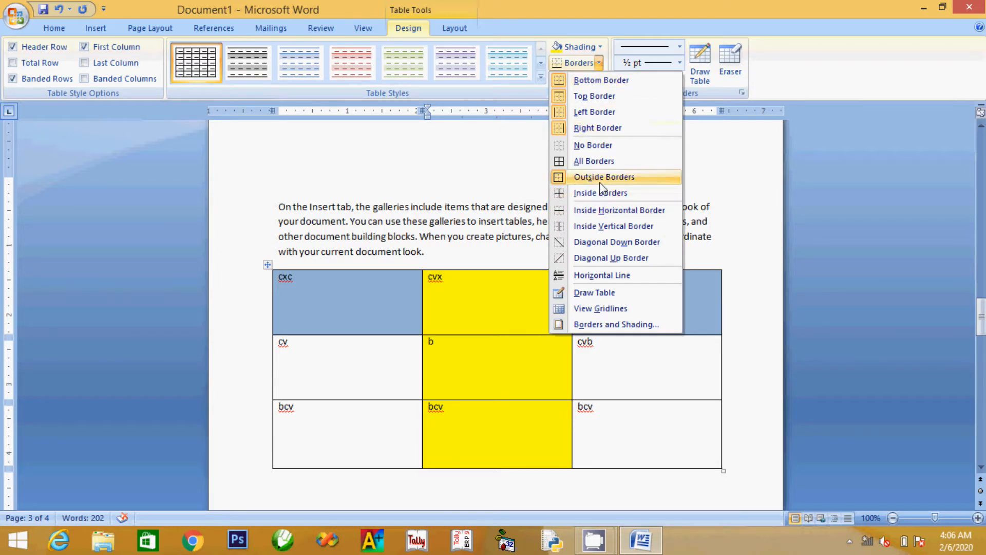
pyautogui.click(637, 145)
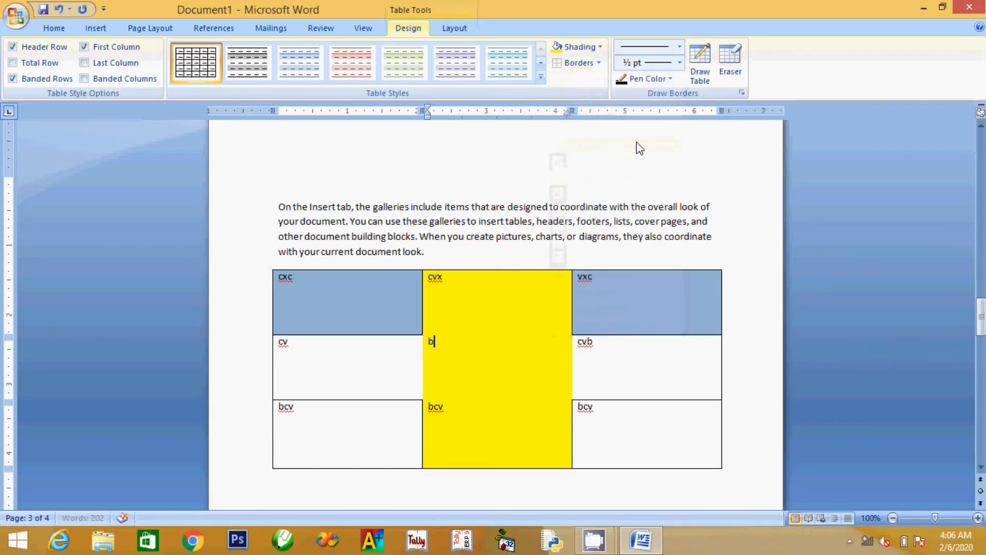
pyautogui.click(598, 63)
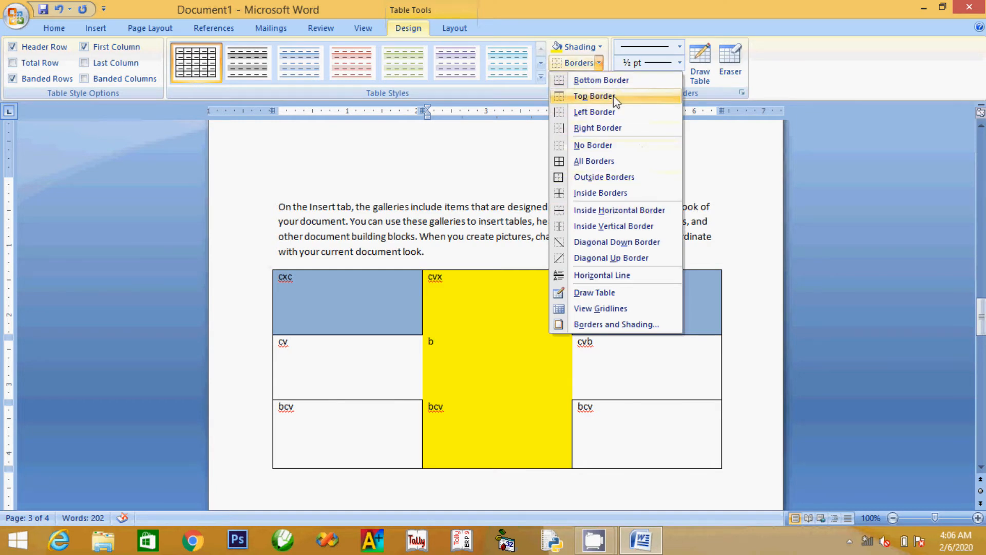
pyautogui.click(611, 96)
pyautogui.click(599, 63)
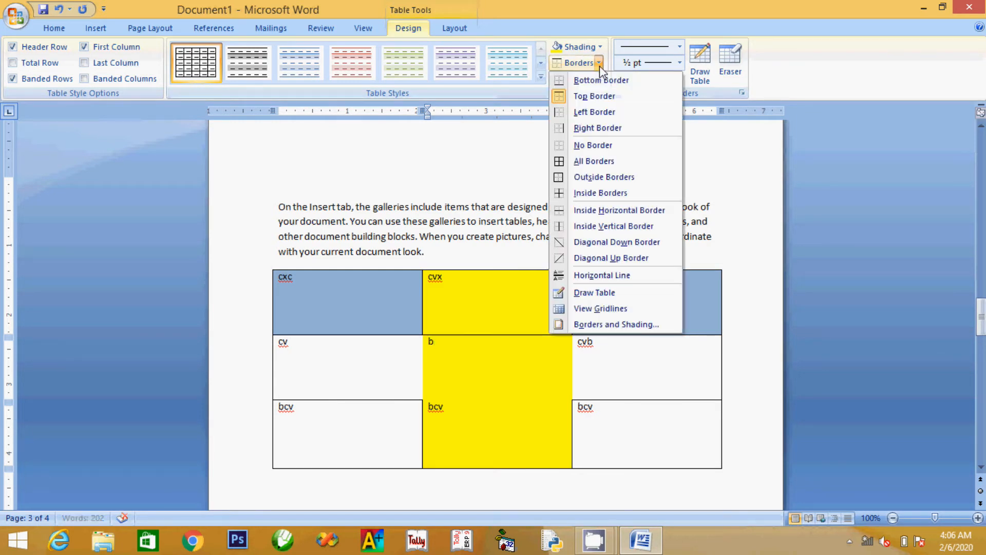
pyautogui.click(599, 82)
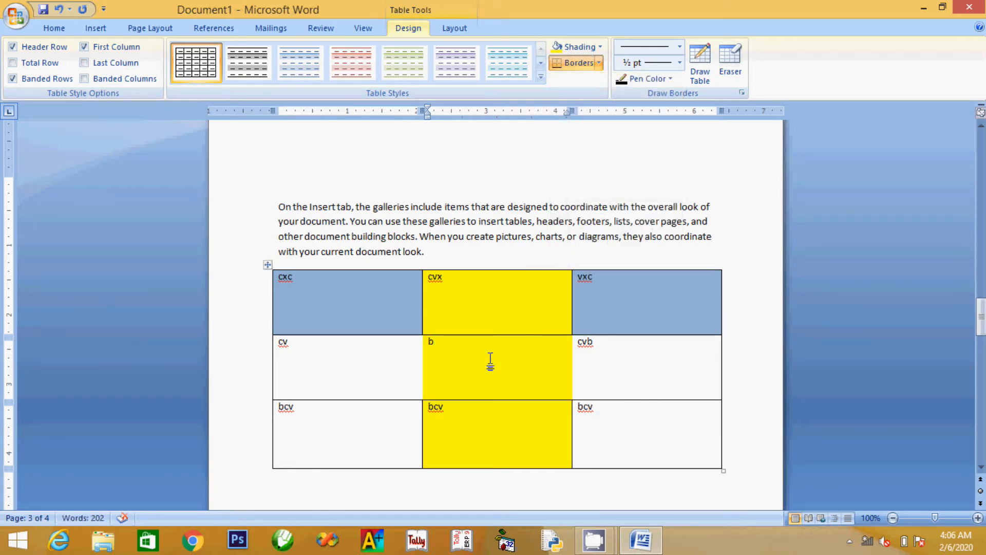
# Step: Draw a one-cell table about 4.5 inches wide below the existing table with the Draw Table tool
pyautogui.click(701, 62)
pyautogui.scroll(-5, 589, 310)
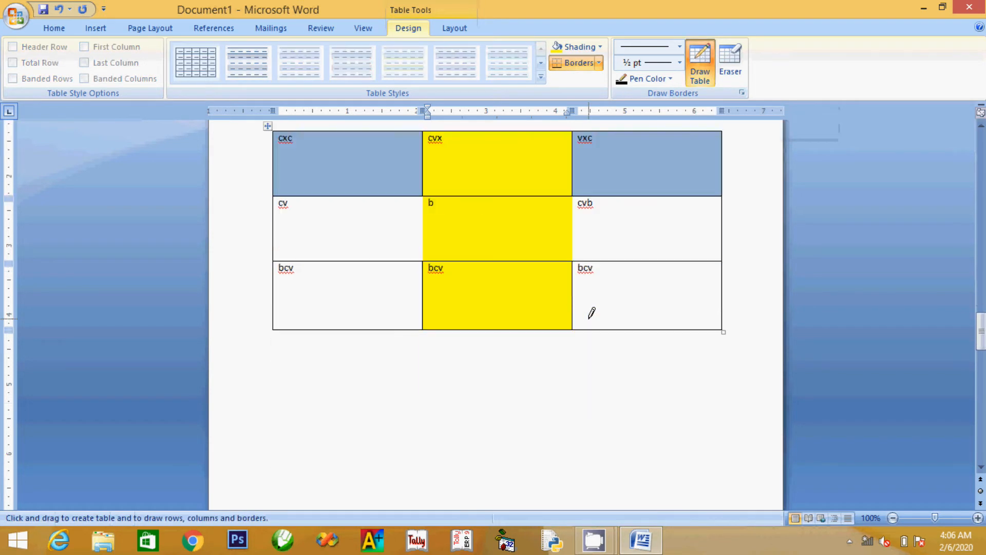
pyautogui.moveTo(318, 326)
pyautogui.mouseDown()
pyautogui.moveTo(480, 404)
pyautogui.moveTo(628, 433)
pyautogui.mouseUp()
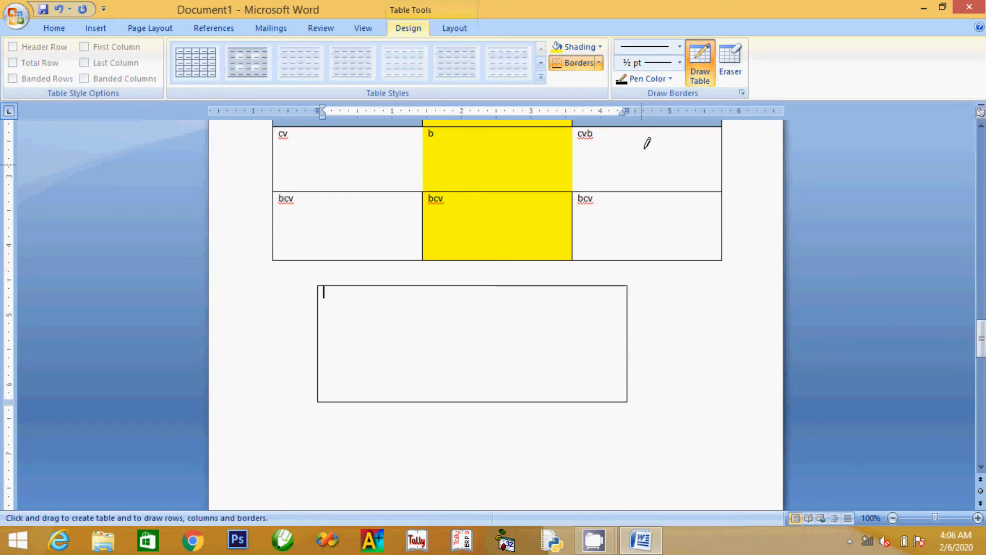
# Step: Set the drawing pen to a 3 pt thick-thin line in red and draw horizontal and vertical lines inside the new table
pyautogui.click(680, 46)
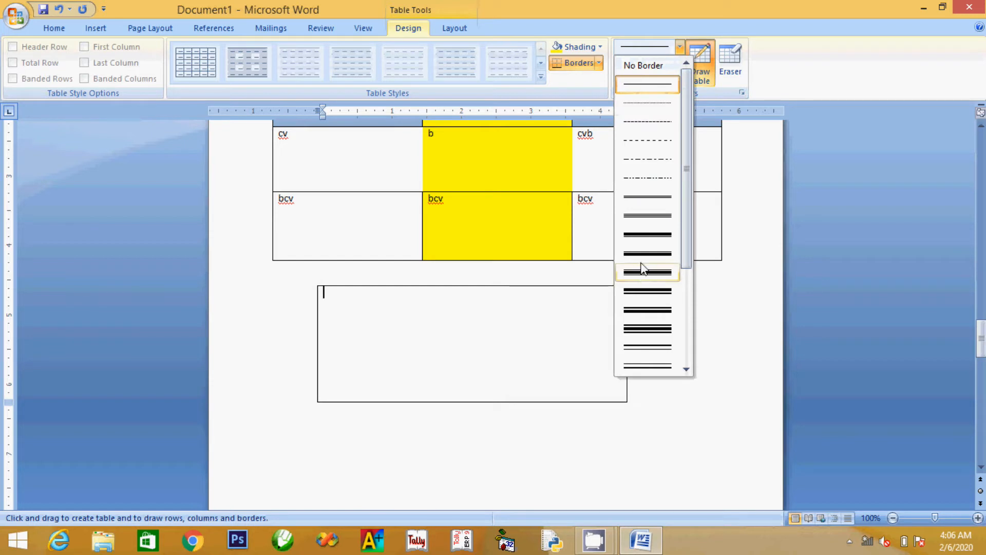
pyautogui.click(653, 240)
pyautogui.click(671, 79)
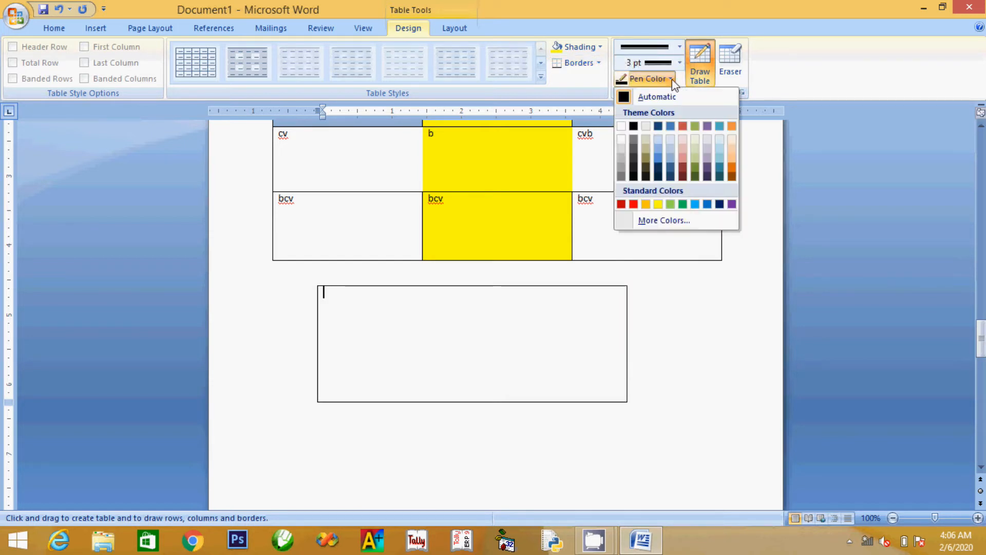
pyautogui.click(633, 205)
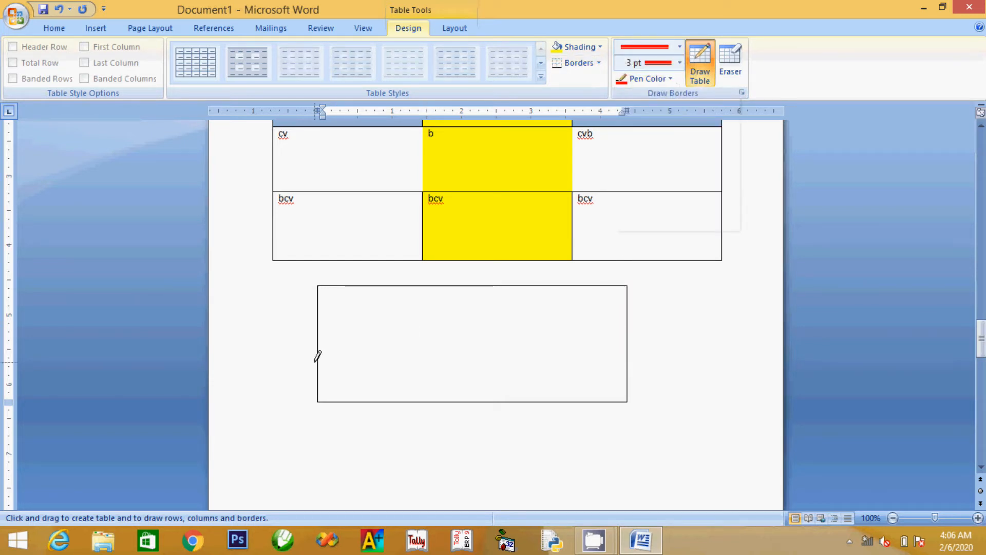
pyautogui.moveTo(338, 355); pyautogui.dragTo(465, 357)
pyautogui.moveTo(513, 275); pyautogui.dragTo(516, 395)
# Step: Erase the lines inside the drawn table and remove the whole drawn table with the Eraser
pyautogui.click(730, 61)
pyautogui.moveTo(543, 358); pyautogui.dragTo(572, 366)
pyautogui.click(483, 359)
pyautogui.click(511, 380)
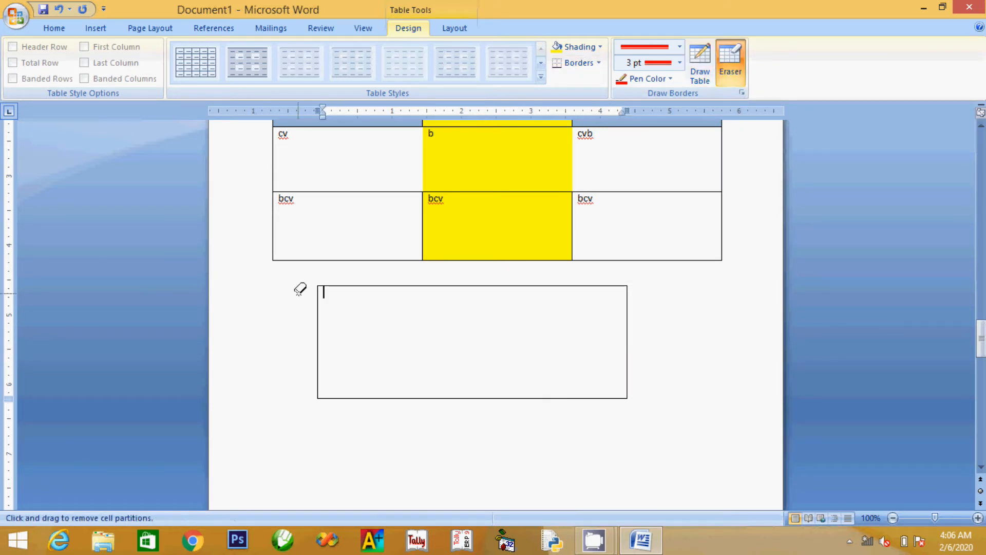
pyautogui.moveTo(298, 280)
pyautogui.mouseDown()
pyautogui.moveTo(590, 431)
pyautogui.moveTo(646, 430)
pyautogui.mouseUp()
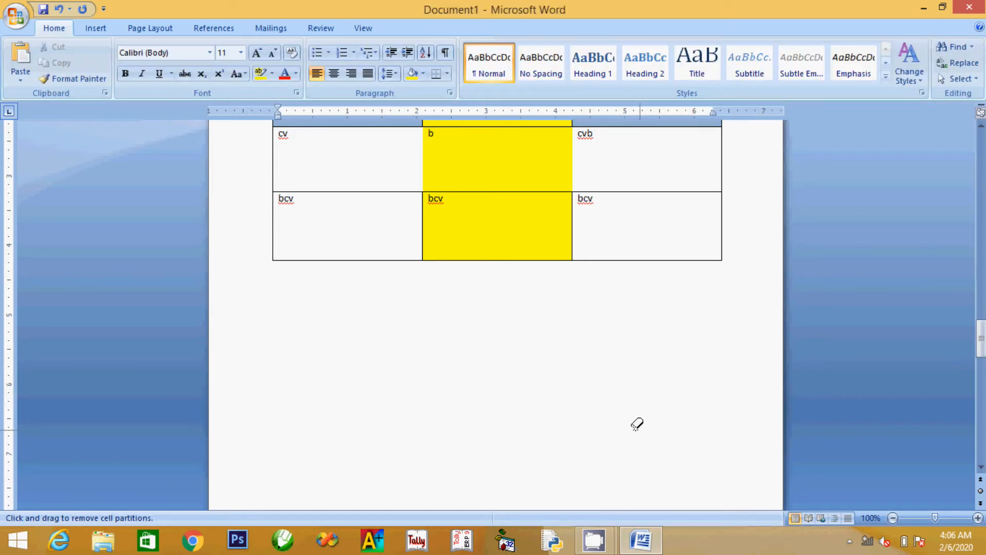
# Step: Delete the yellow middle column of the first table, and undo the deletion
pyautogui.click(524, 165)
pyautogui.scroll(3, 522, 163)
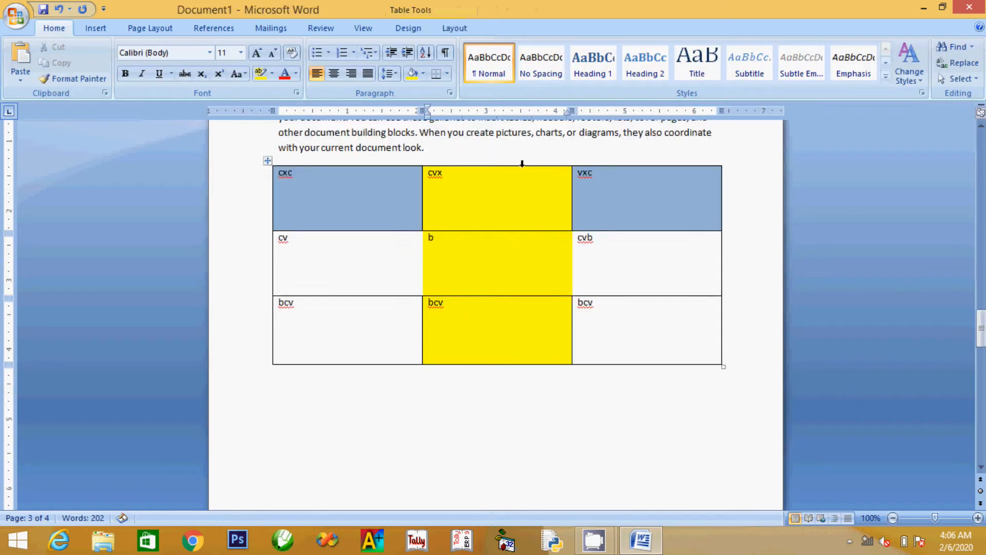
pyautogui.scroll(1, 522, 163)
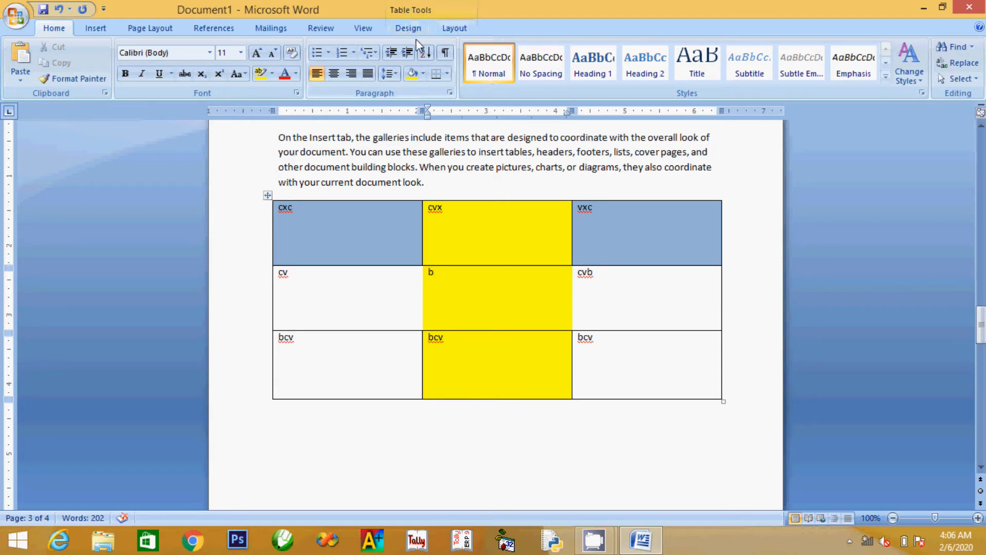
pyautogui.click(452, 31)
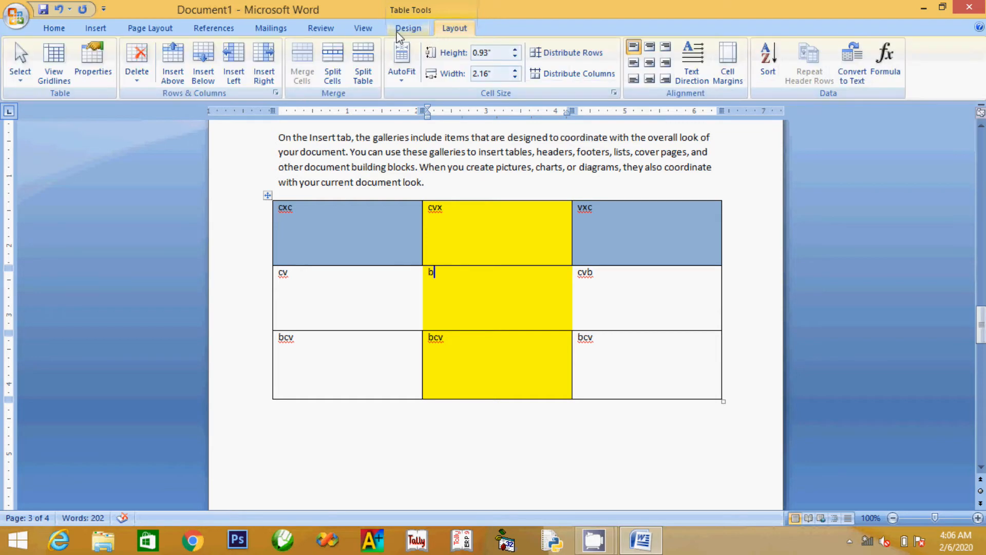
pyautogui.click(406, 29)
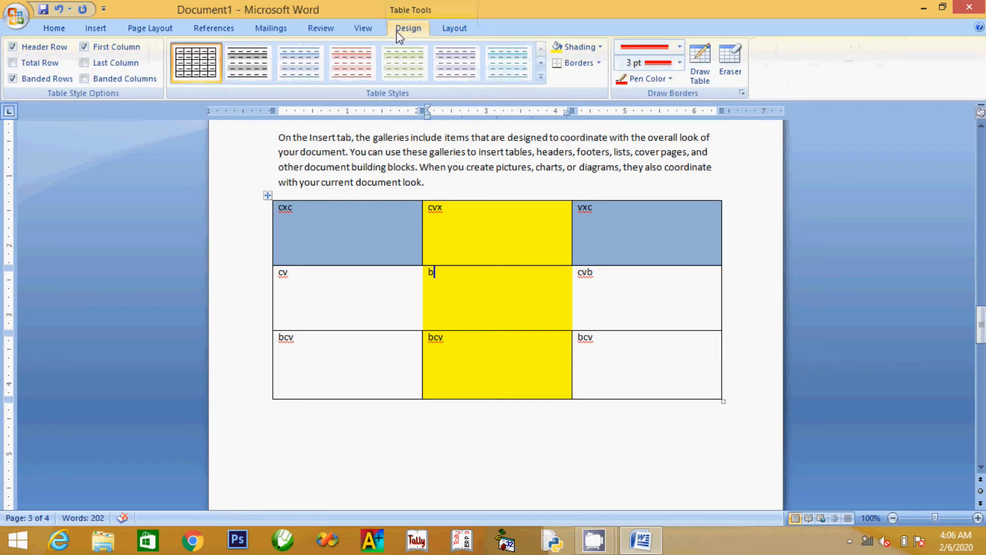
pyautogui.click(442, 30)
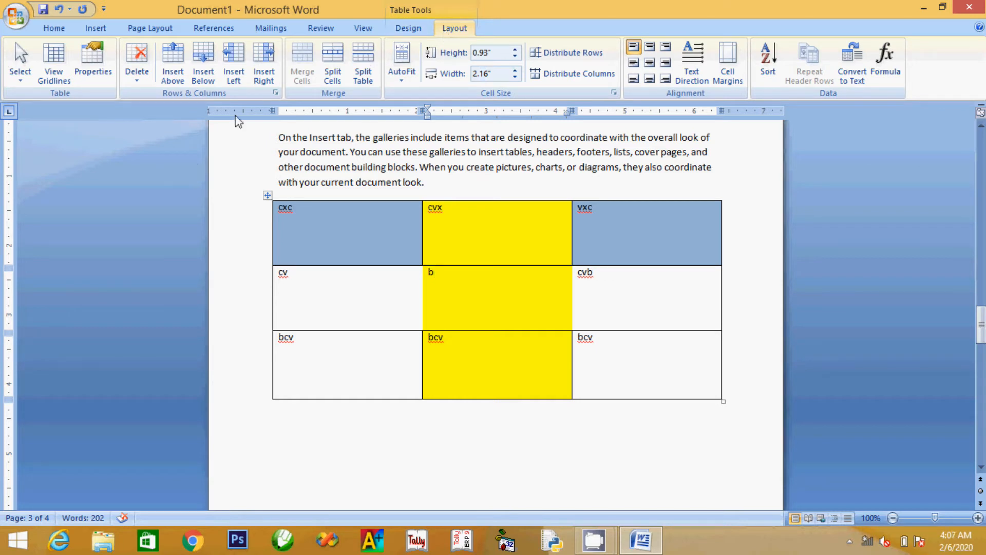
pyautogui.click(136, 67)
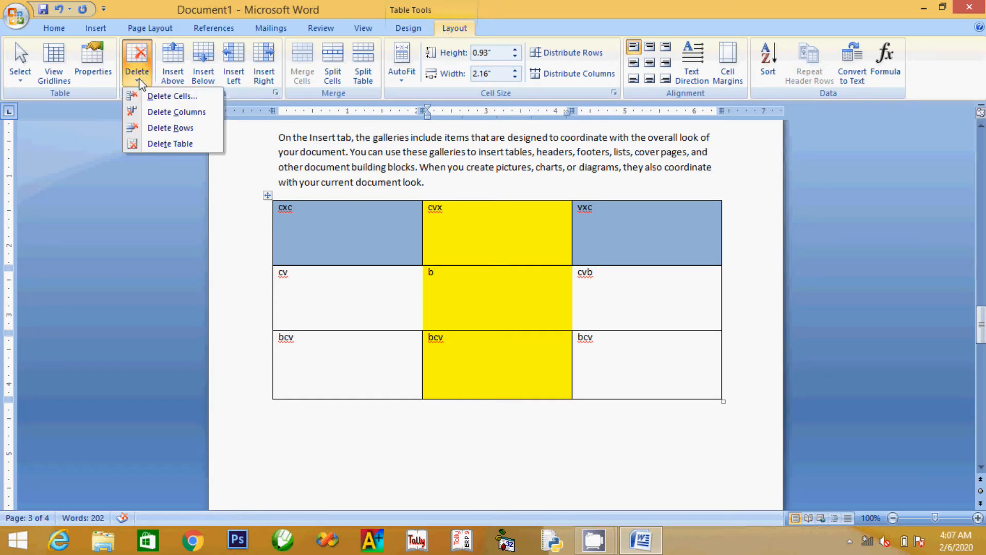
pyautogui.click(163, 113)
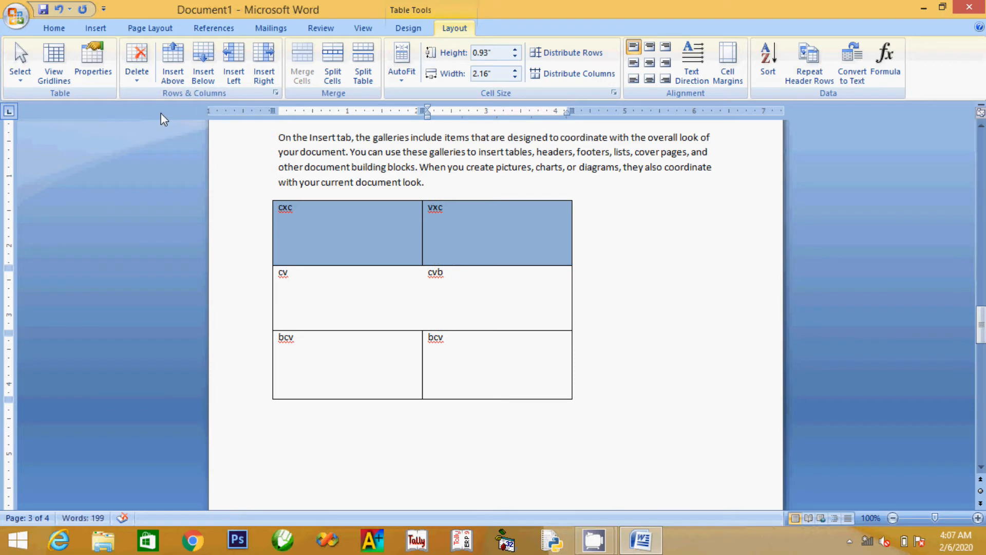
pyautogui.hotkey('ctrl', 'z')
# Step: Delete the table's middle row, undo the deletion, and keep the center cell active
pyautogui.click(137, 67)
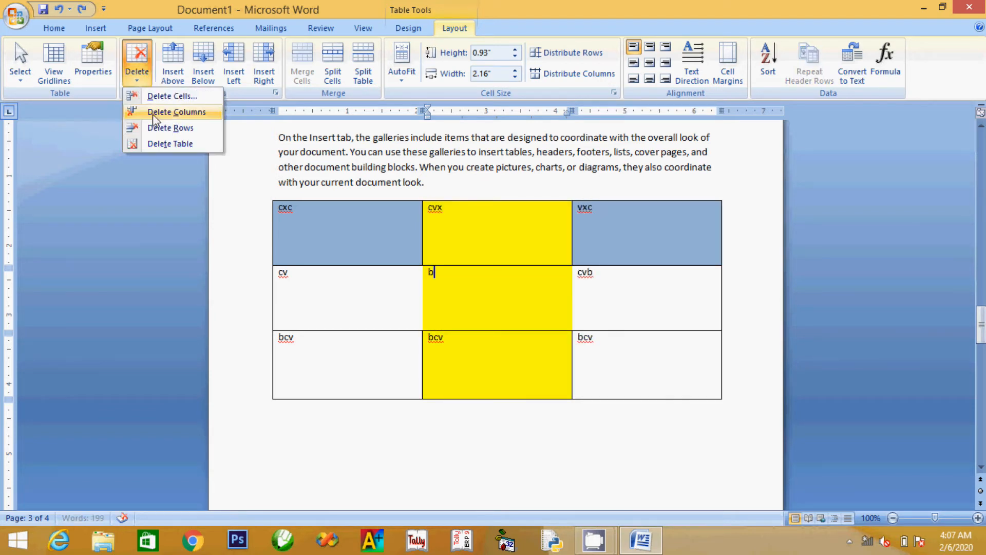
pyautogui.click(156, 129)
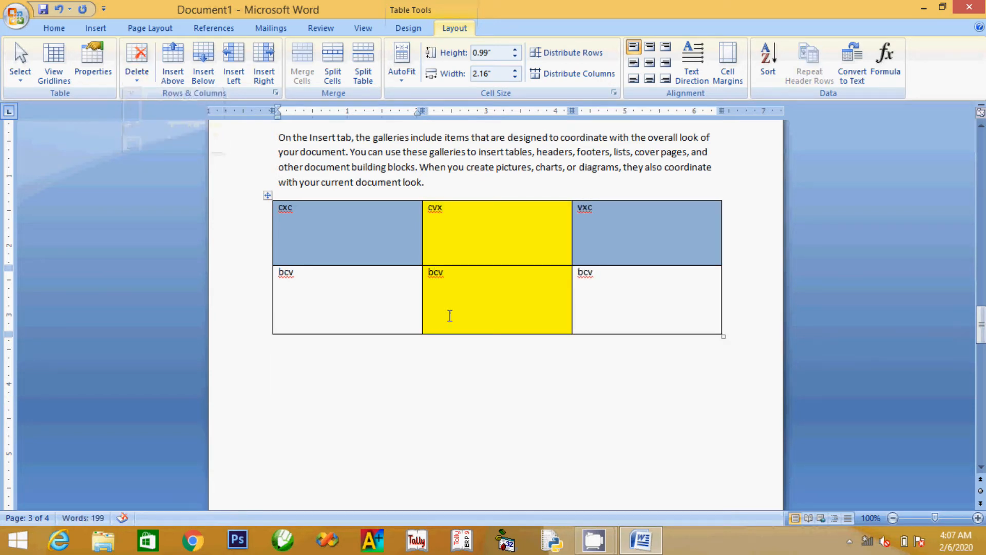
pyautogui.hotkey('ctrl', 'z')
pyautogui.click(138, 82)
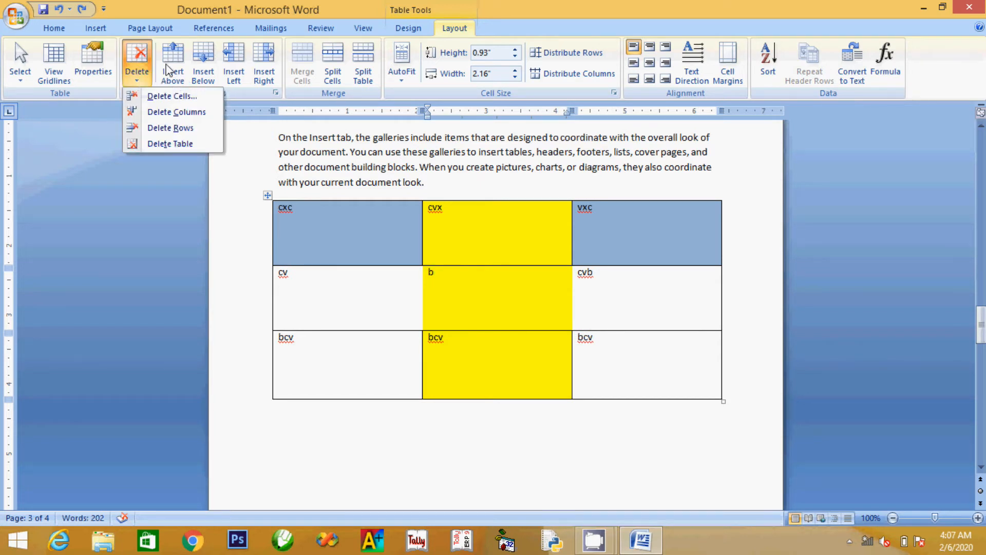
pyautogui.click(459, 292)
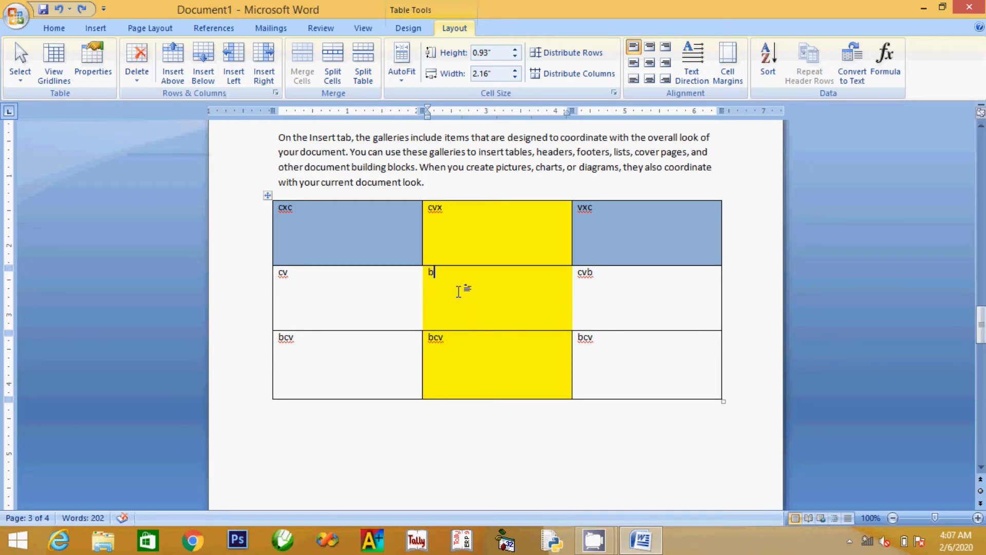
# Step: Insert a row above the middle row and undo it, then insert a row below it and undo that too
pyautogui.click(172, 62)
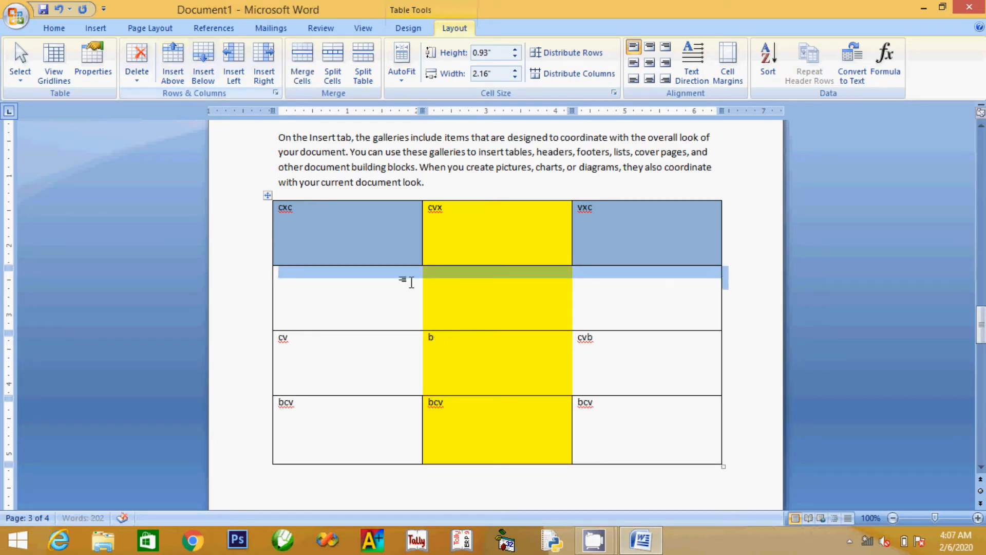
pyautogui.hotkey('ctrl', 'z')
pyautogui.click(206, 65)
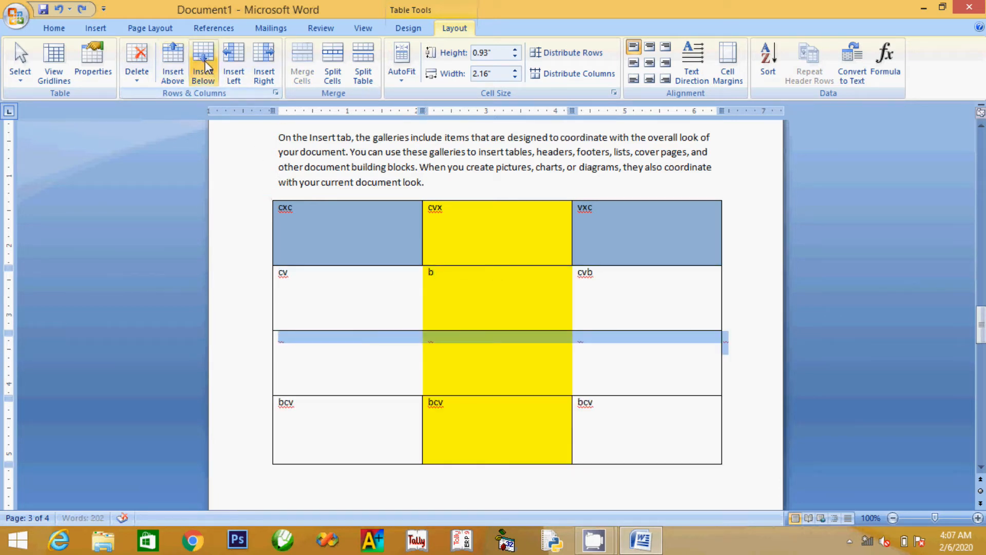
pyautogui.hotkey('ctrl', 'z')
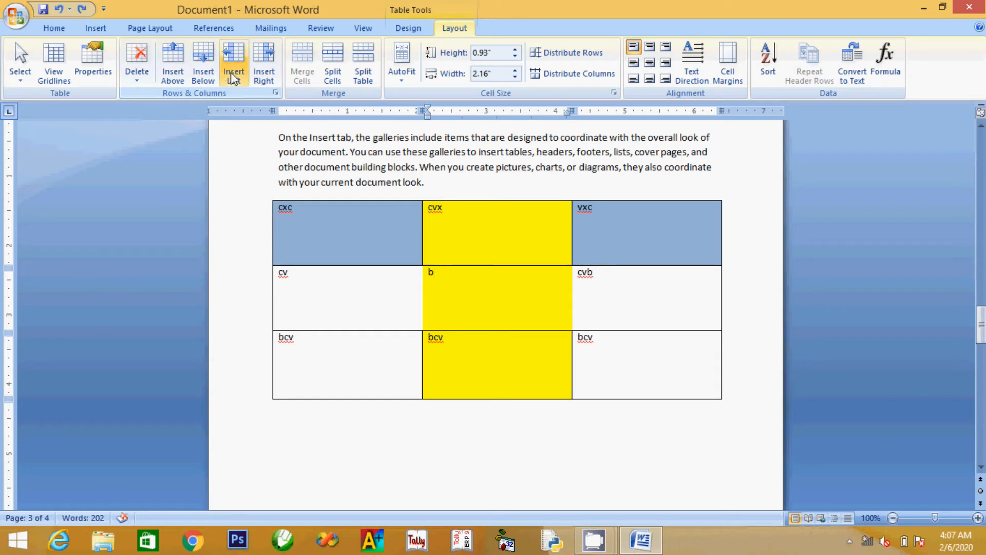
# Step: Insert a column left of the middle column and undo it, then insert one to its right and undo that too
pyautogui.click(231, 74)
pyautogui.hotkey('ctrl', 'z')
pyautogui.click(264, 65)
pyautogui.hotkey('ctrl', 'z')
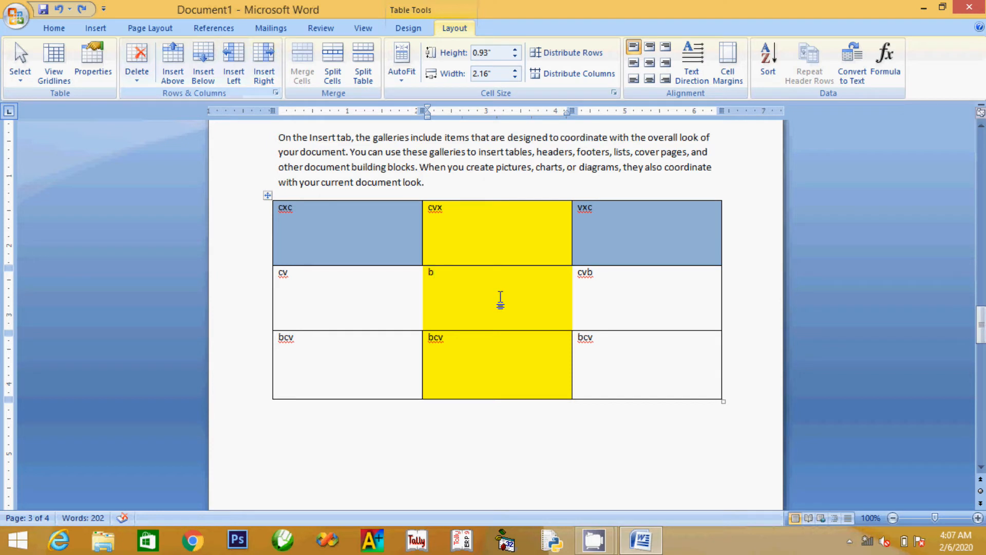
# Step: Merge the three blue cells of the table's top row into one cell
pyautogui.click(261, 214)
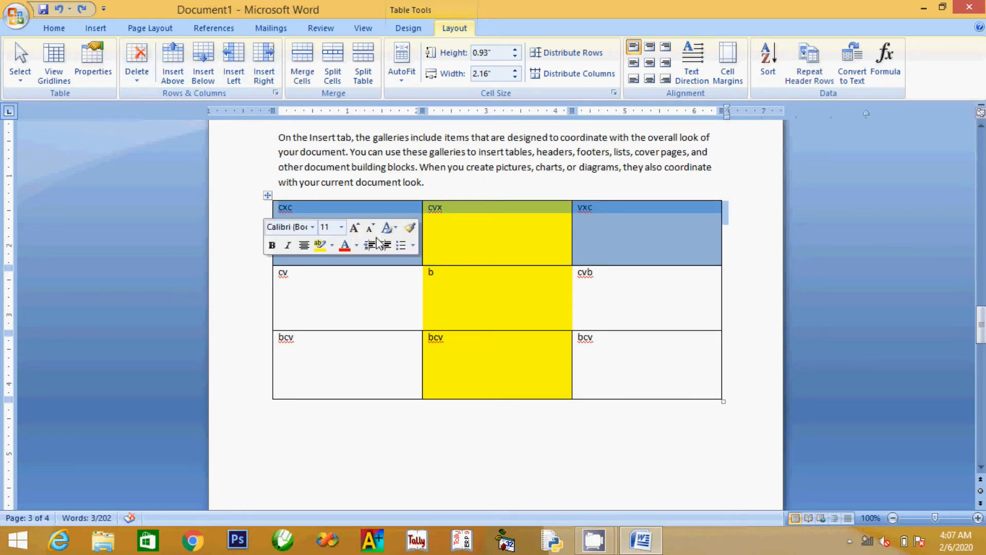
pyautogui.click(554, 230)
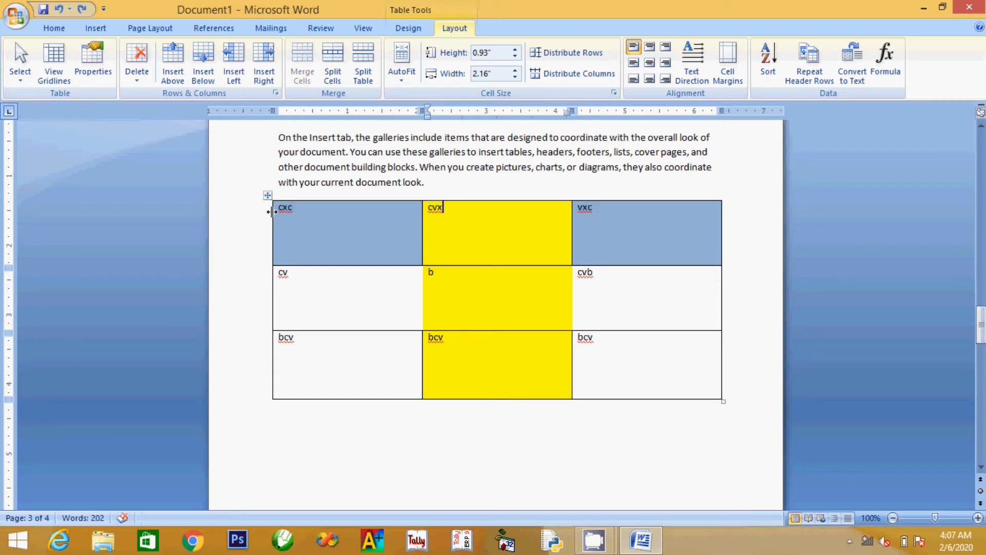
pyautogui.moveTo(280, 207); pyautogui.dragTo(661, 221)
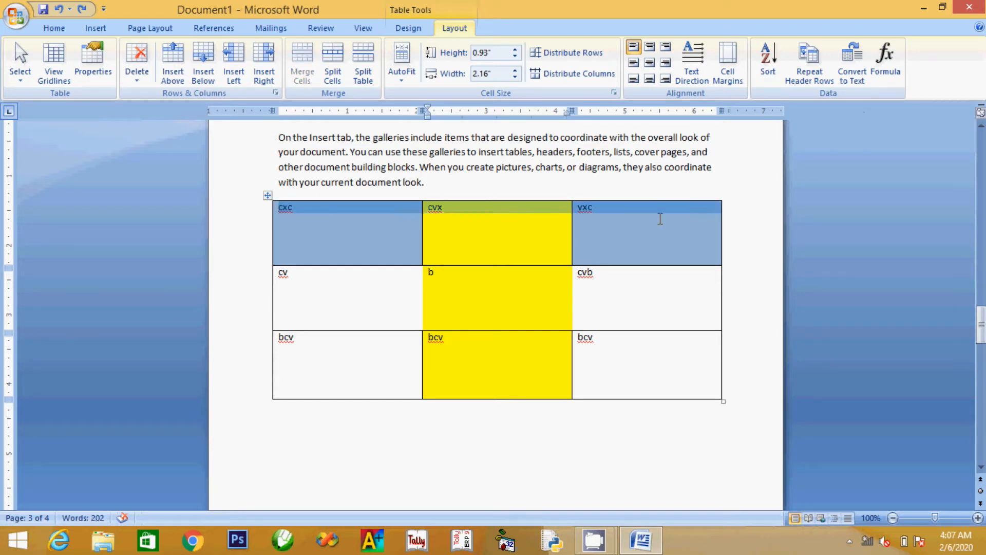
pyautogui.click(308, 83)
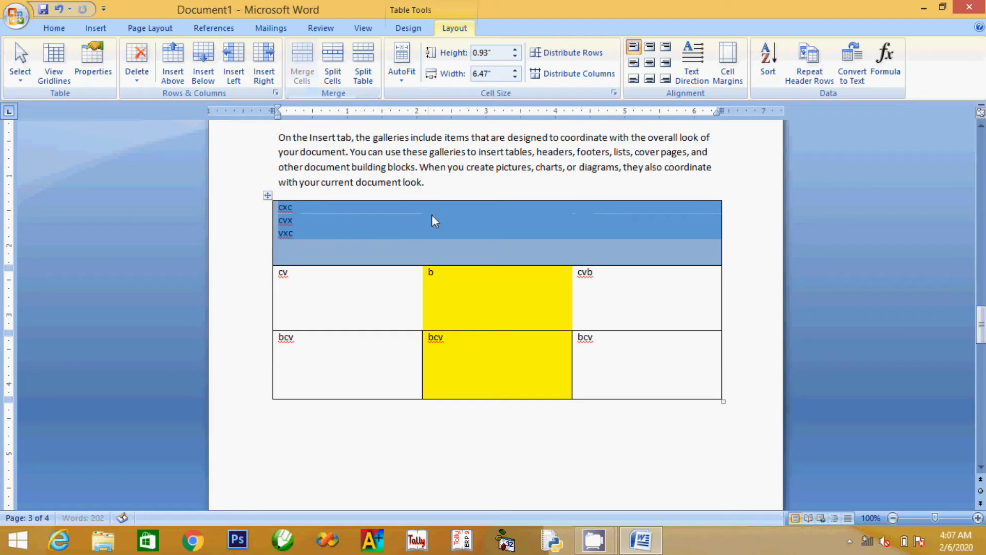
pyautogui.click(441, 243)
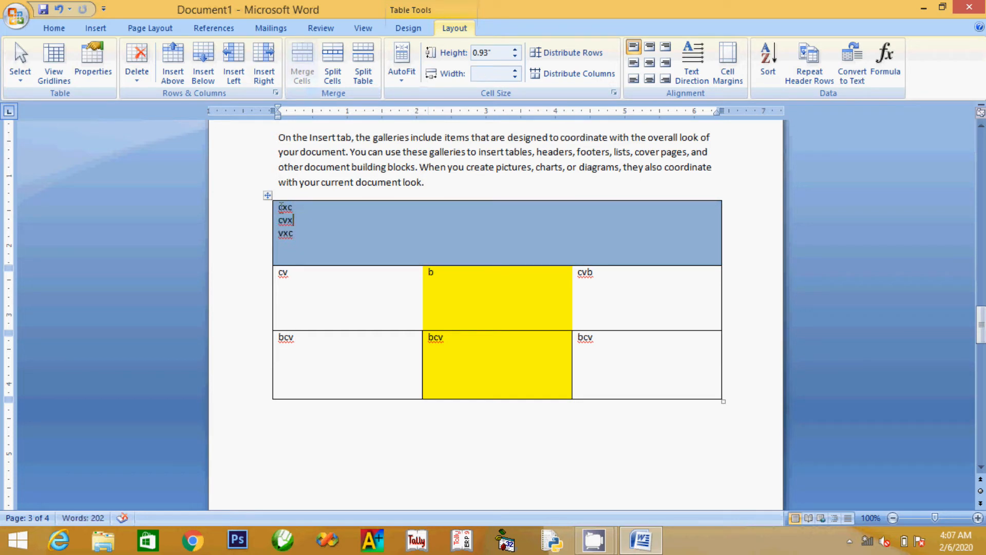
# Step: Replace the merged header cell's text with "TNIT", aligned top center
pyautogui.moveTo(281, 206); pyautogui.dragTo(306, 247)
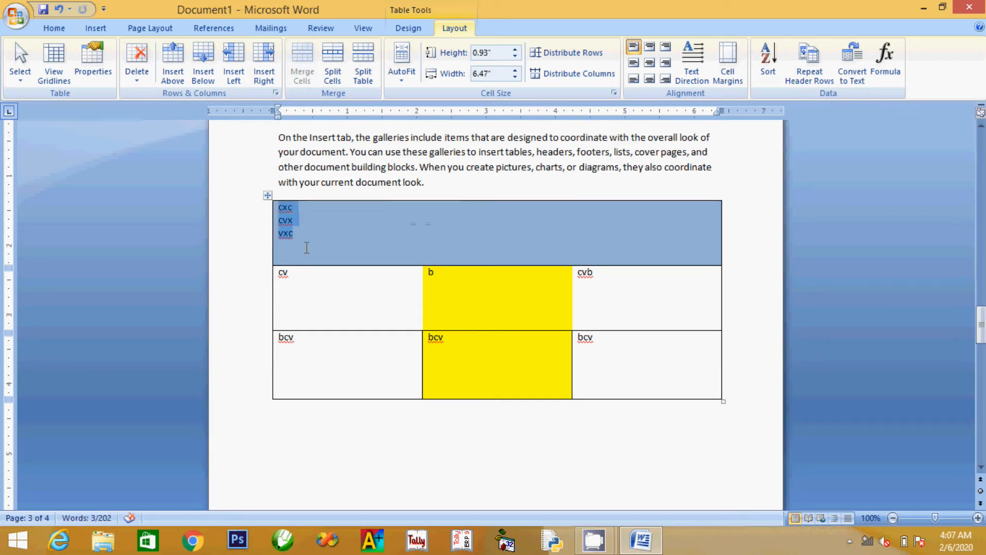
pyautogui.press('Delete')
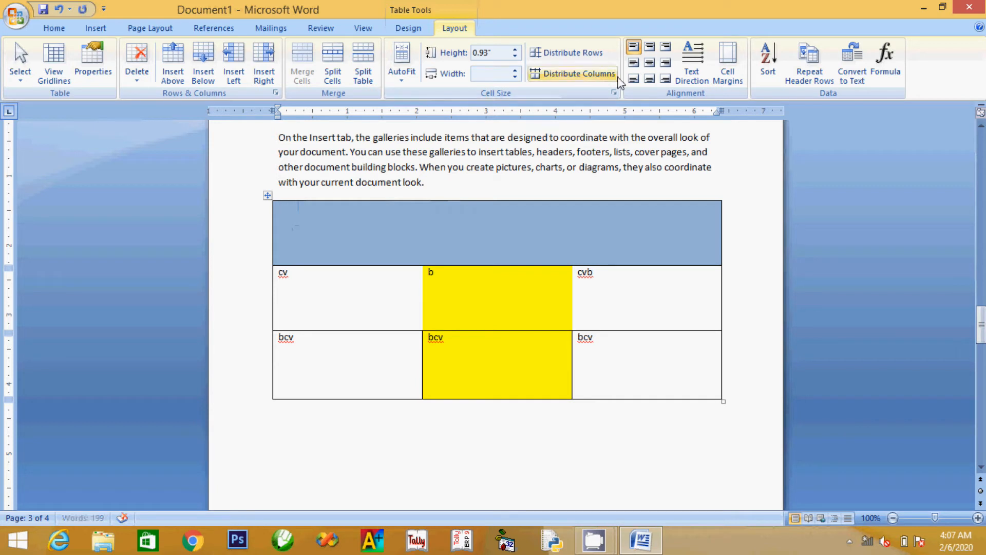
pyautogui.click(650, 47)
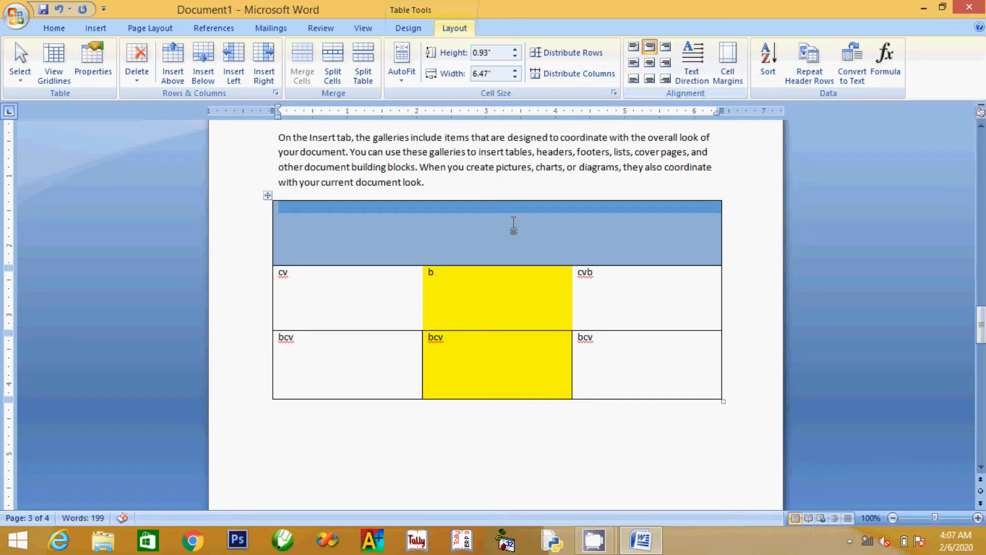
pyautogui.write('t')
pyautogui.press('BackSpace')
pyautogui.write('TNIT')
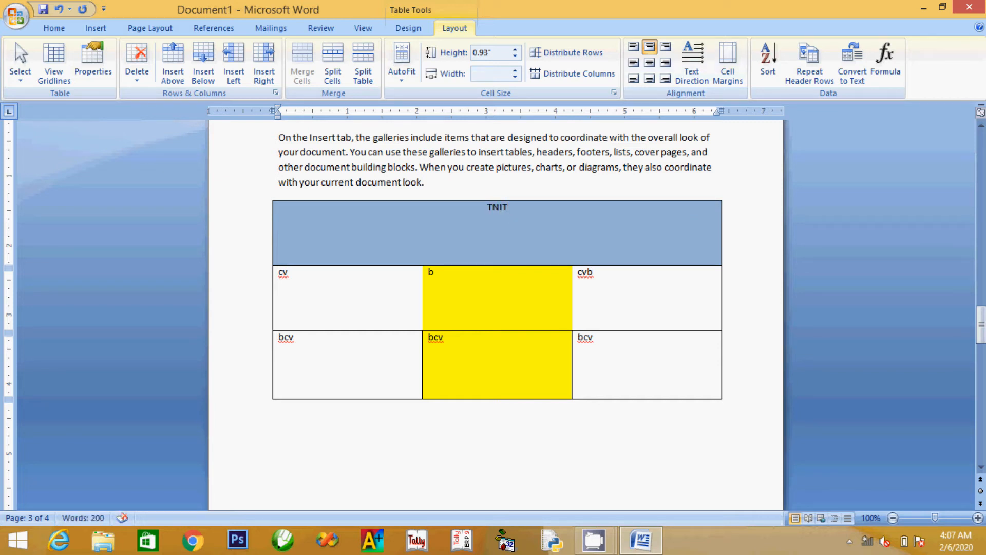
# Step: Split the yellow center cell containing "b" into 2 columns and 1 row
pyautogui.click(512, 306)
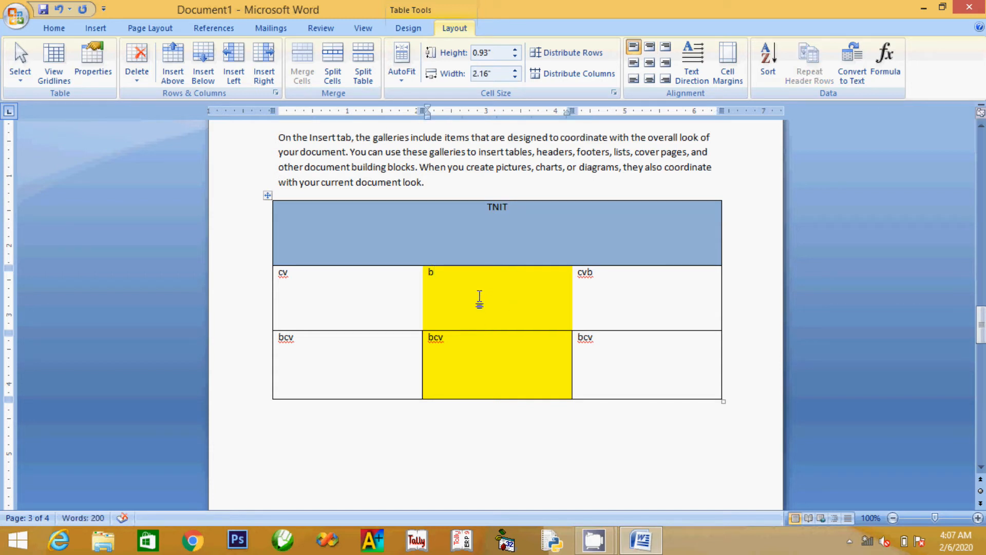
pyautogui.click(332, 62)
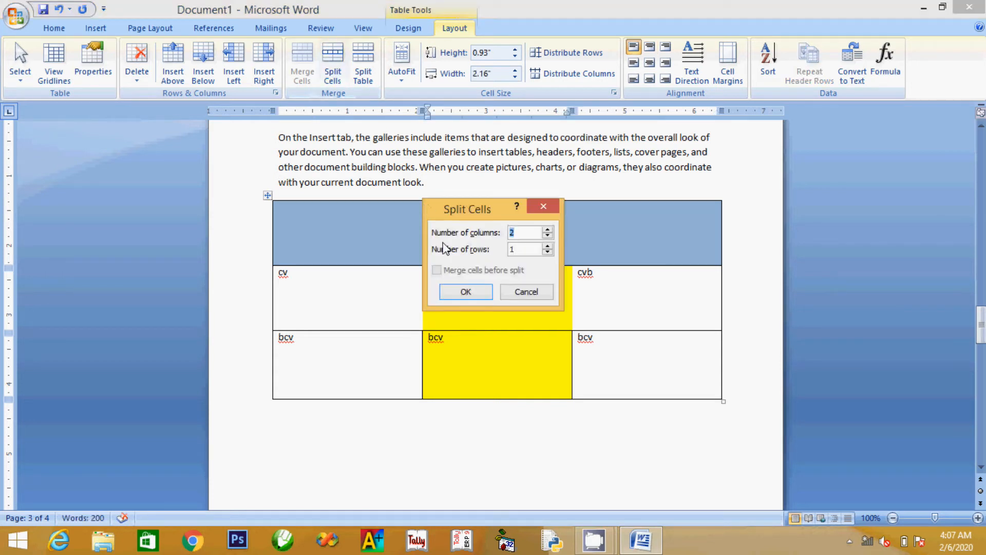
pyautogui.click(470, 287)
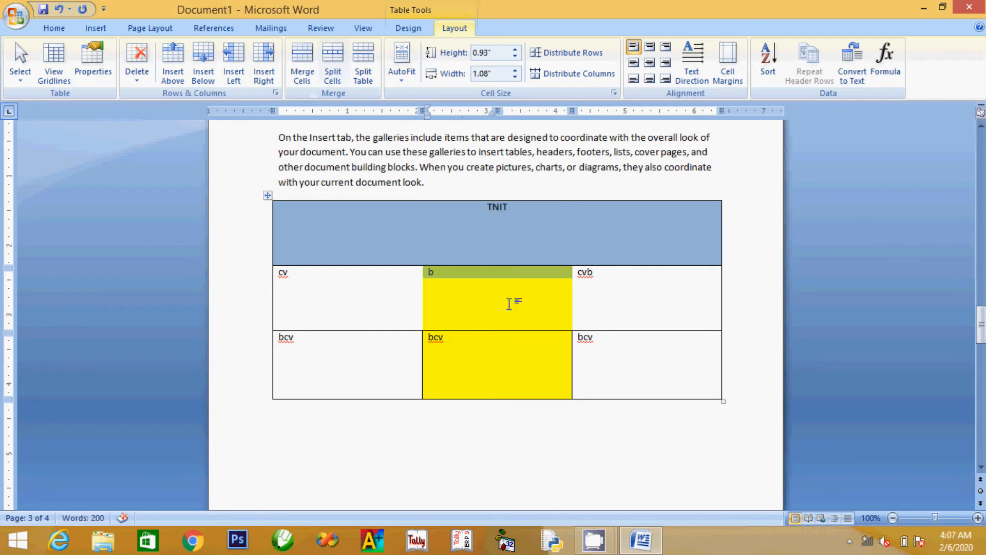
pyautogui.hotkey('ctrl', 'z')
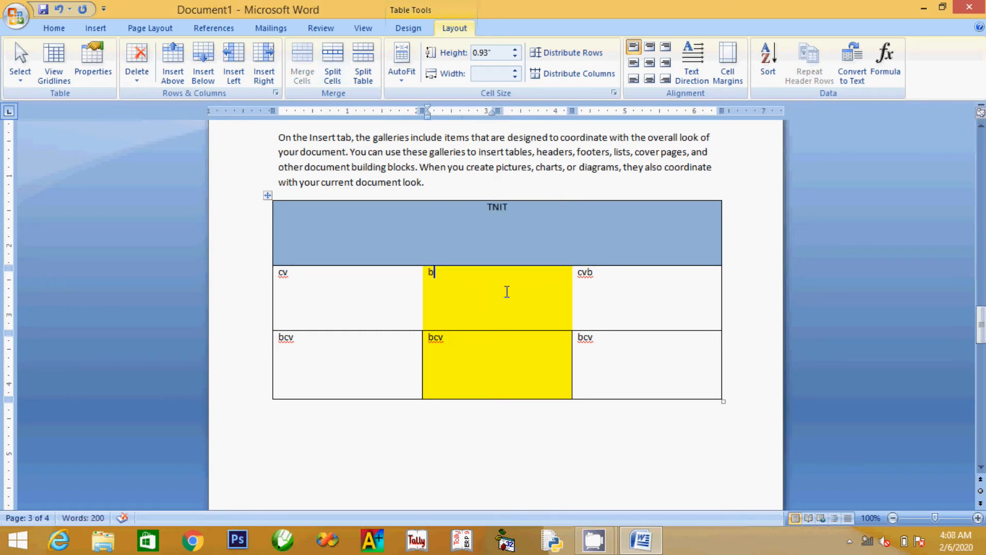
# Step: Apply all borders with the red 3 pt line to both halves of the split center cell
pyautogui.click(410, 28)
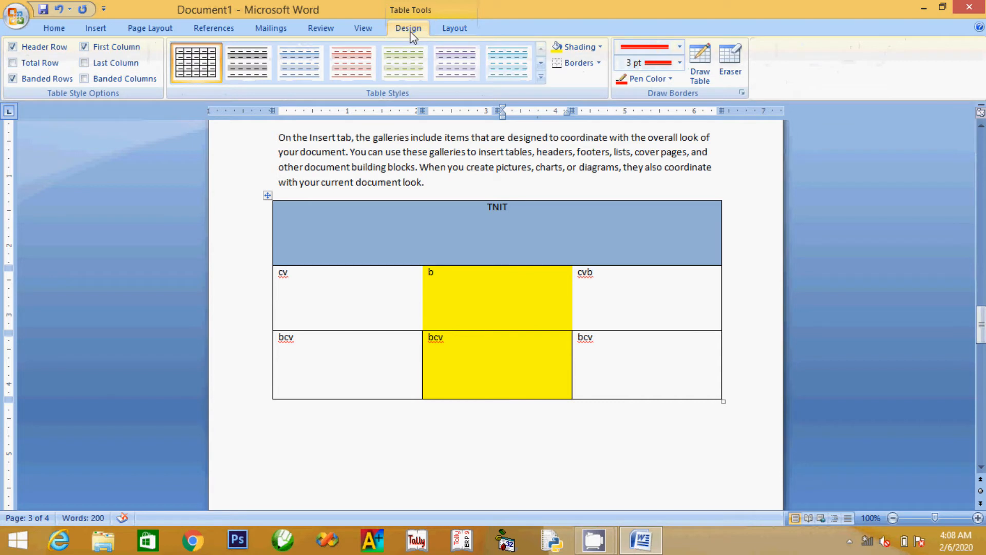
pyautogui.click(599, 62)
pyautogui.click(602, 162)
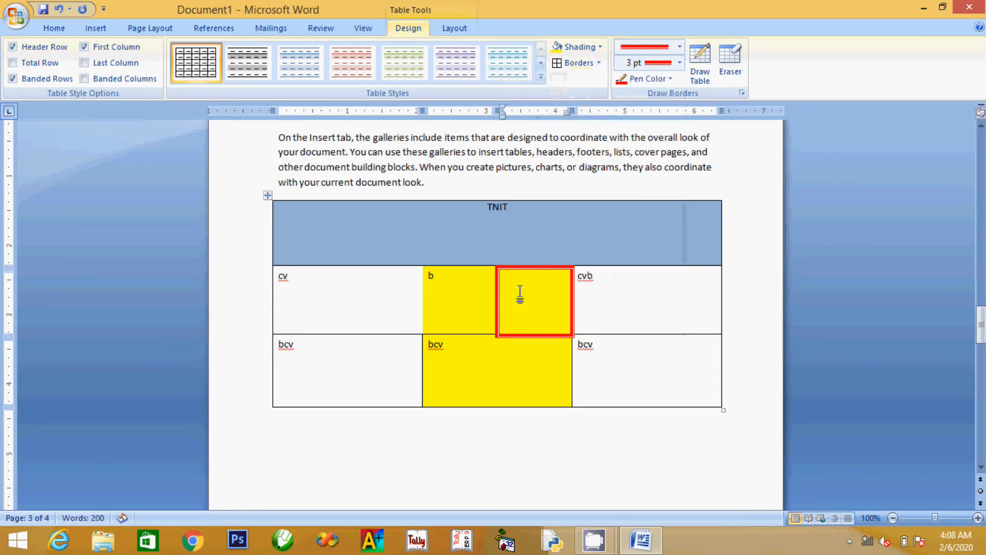
pyautogui.click(468, 303)
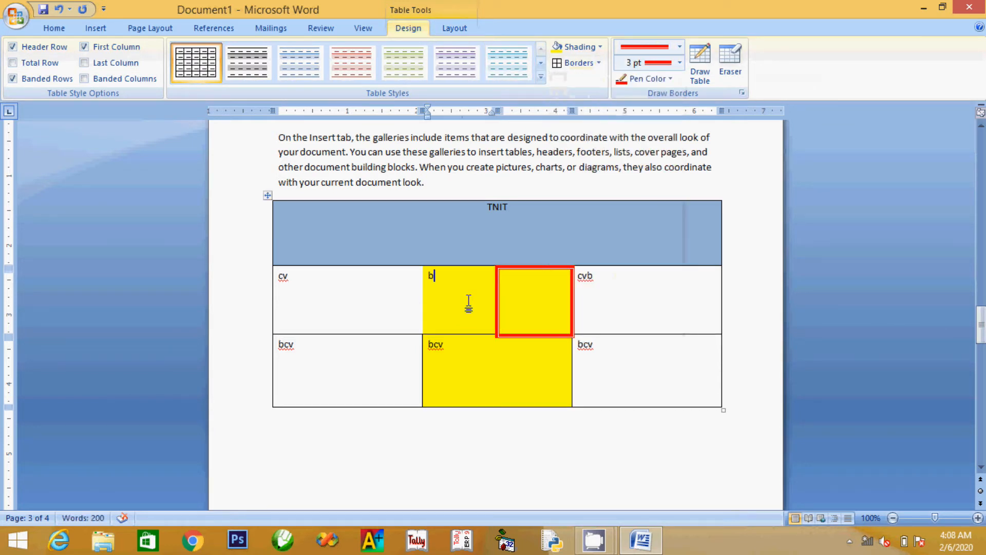
pyautogui.click(598, 63)
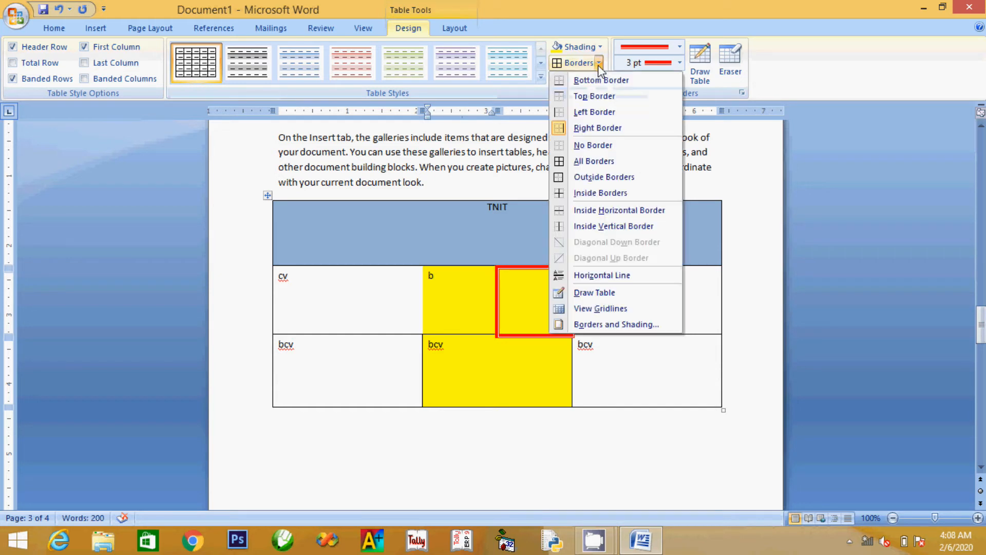
pyautogui.click(596, 161)
# Step: Set the table border pen to a single solid ½ pt line in the Automatic color
pyautogui.click(525, 306)
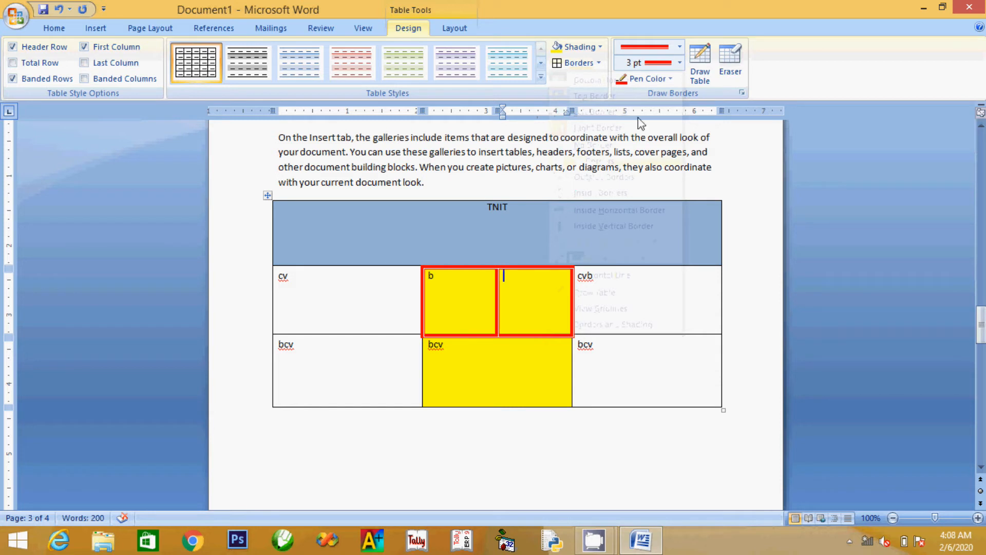
pyautogui.click(679, 47)
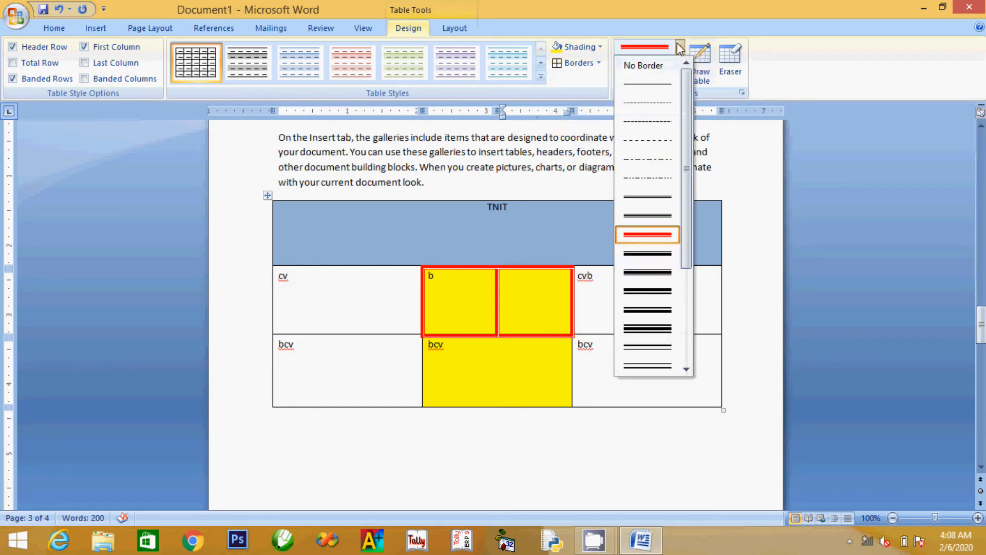
pyautogui.click(655, 89)
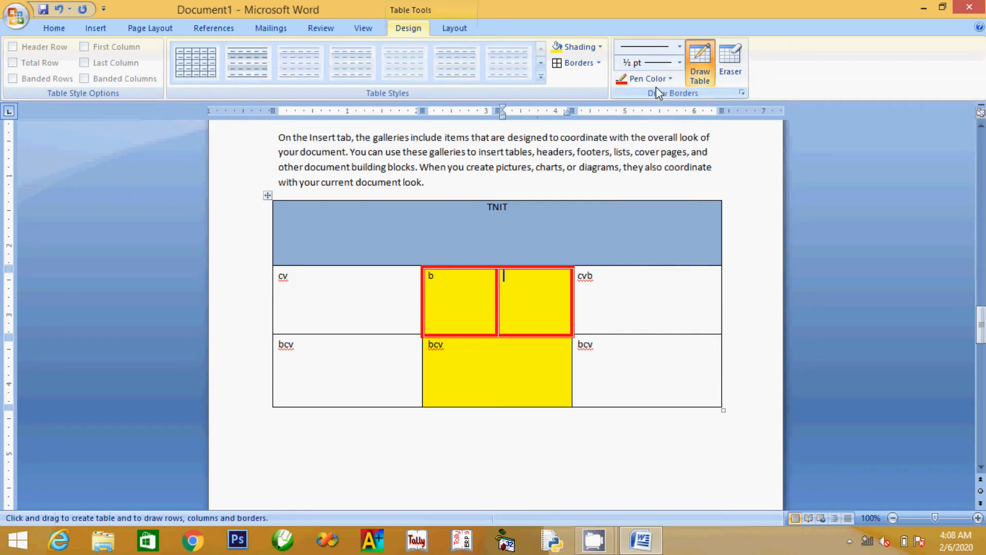
pyautogui.click(651, 80)
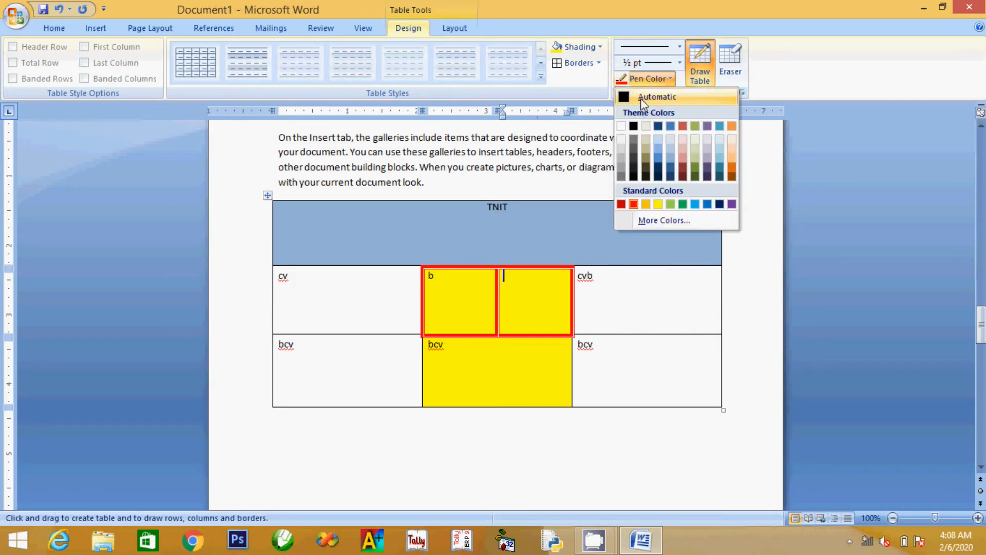
pyautogui.click(640, 98)
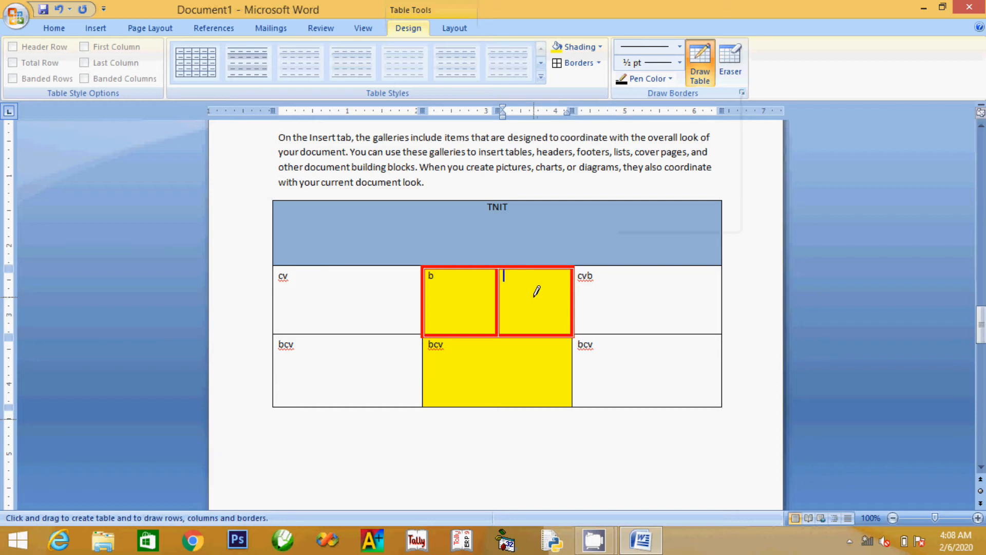
# Step: Remove the borders from both halves of the split center cell
pyautogui.click(600, 63)
pyautogui.click(604, 148)
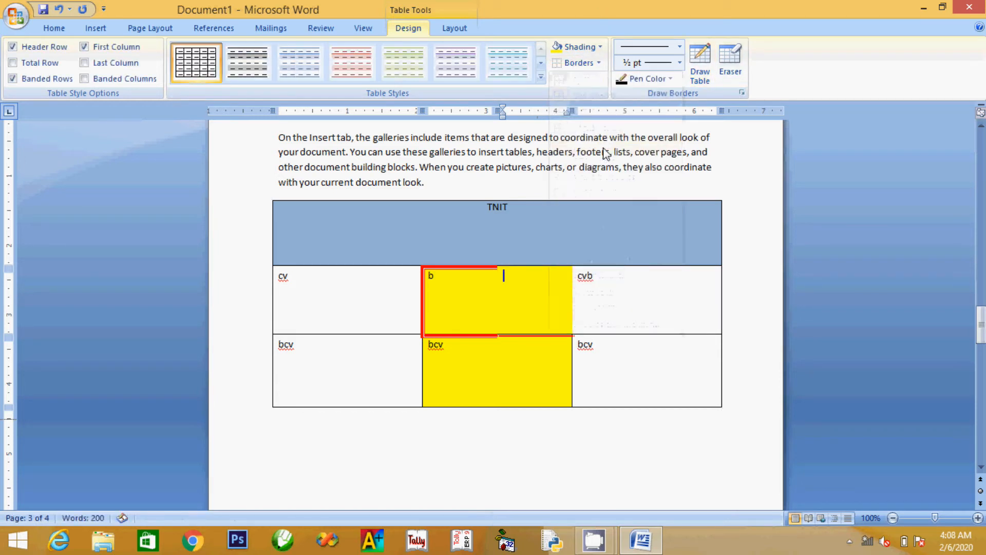
pyautogui.click(472, 301)
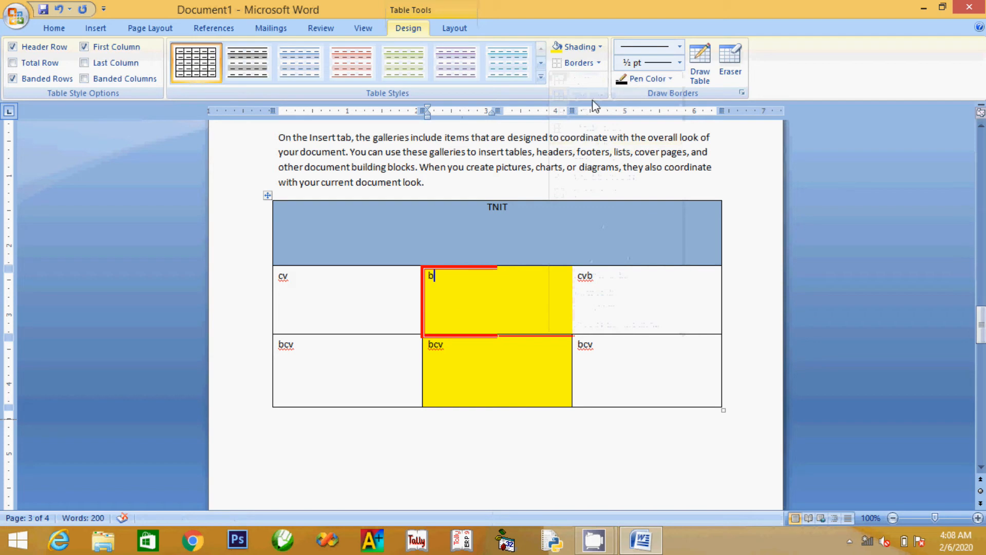
pyautogui.click(601, 62)
pyautogui.click(607, 148)
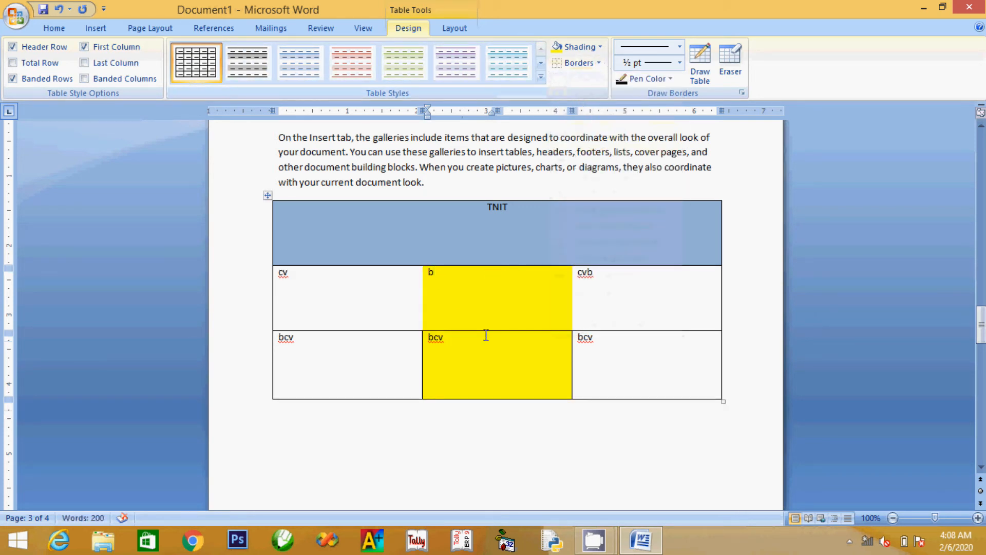
# Step: Apply all borders with the thin black ½ pt line to both halves of the center cell
pyautogui.tripleClick(468, 296)
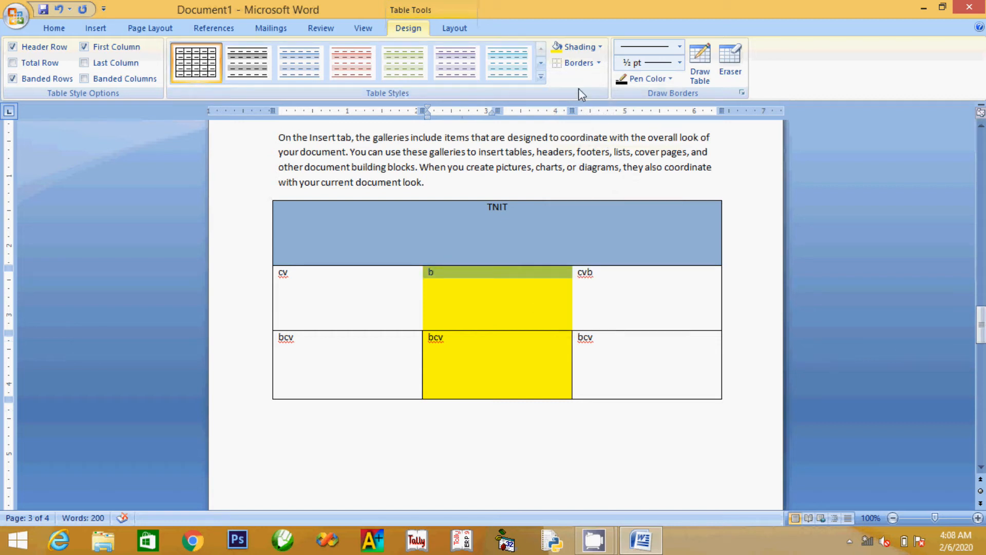
pyautogui.click(597, 63)
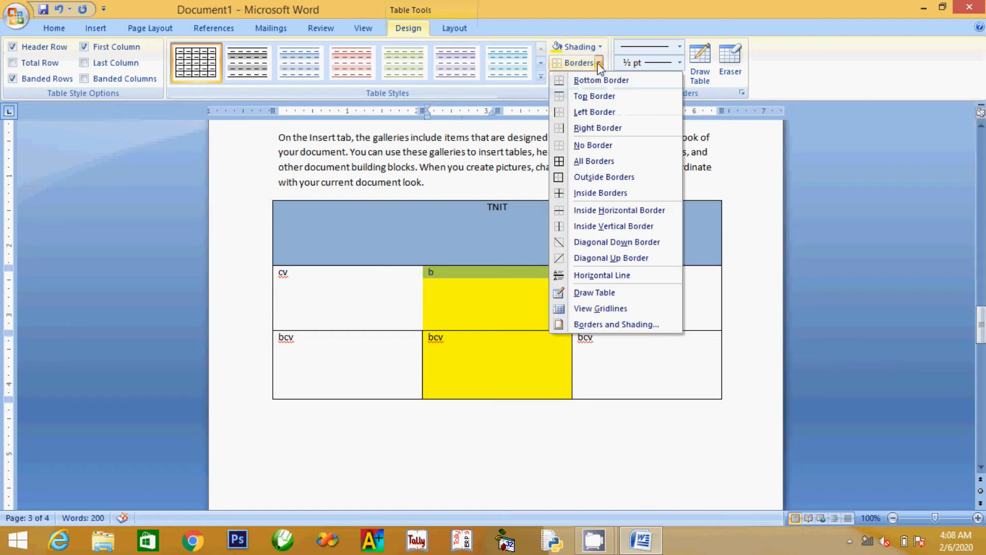
pyautogui.click(622, 160)
pyautogui.click(513, 302)
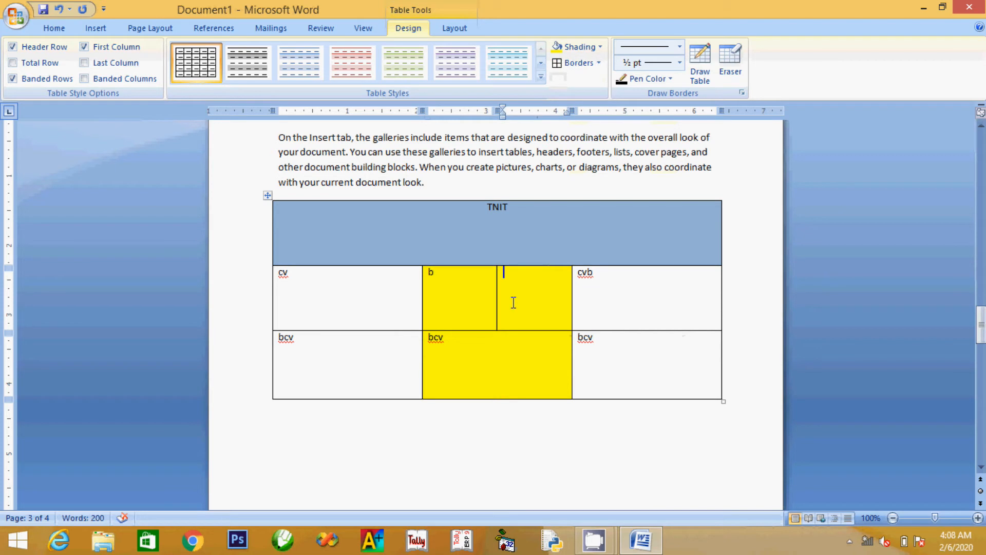
# Step: Try splitting the left half of the center cell with a reduced number of columns
pyautogui.click(471, 298)
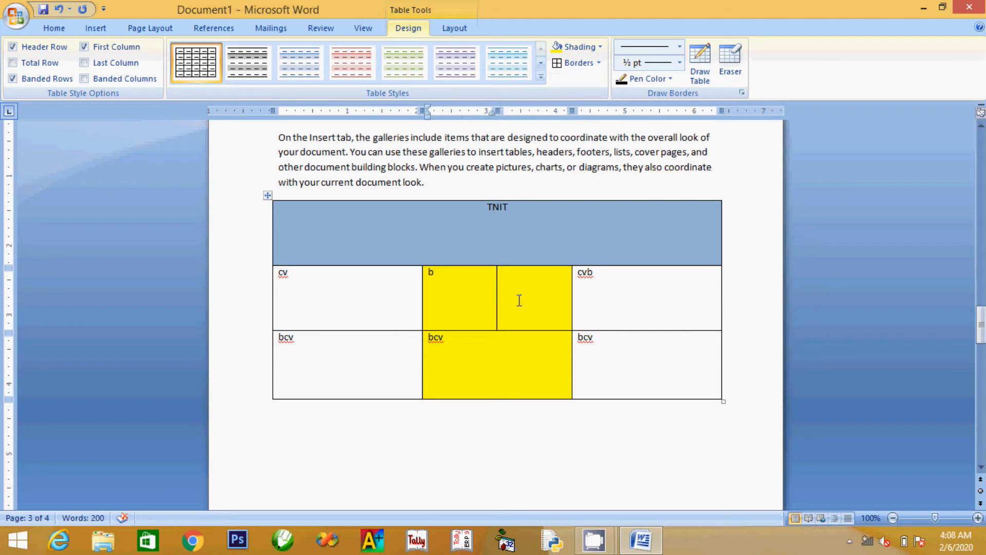
pyautogui.click(460, 32)
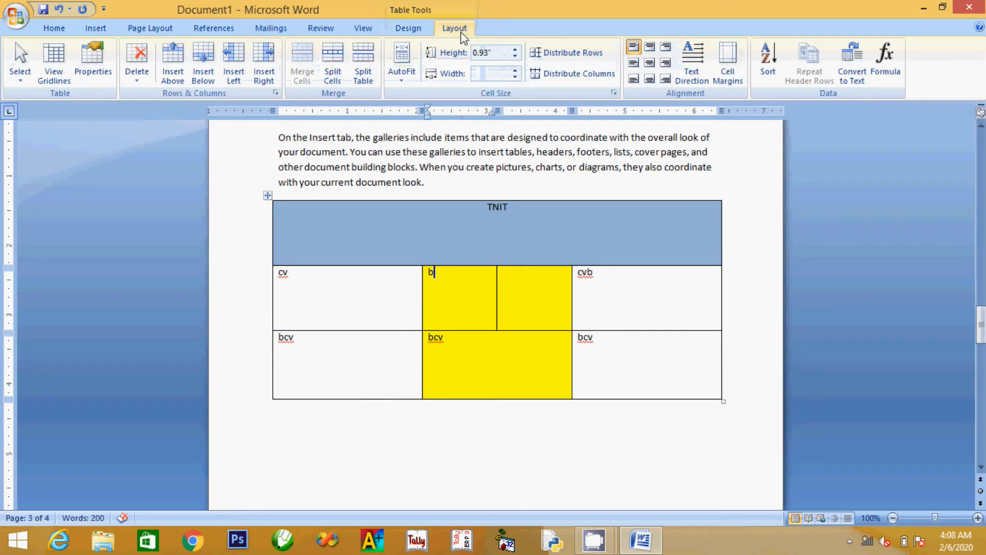
pyautogui.click(336, 76)
pyautogui.click(547, 236)
pyautogui.click(474, 290)
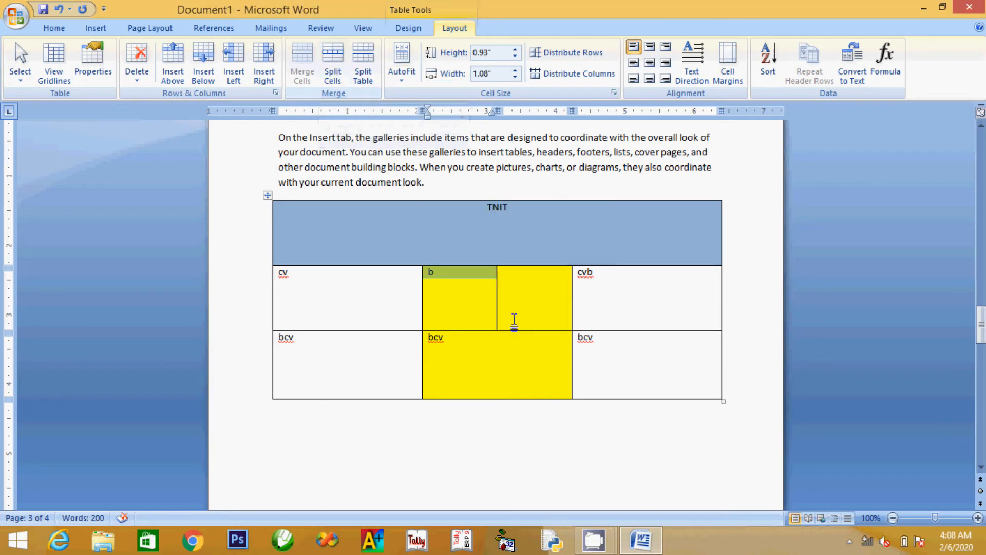
# Step: Split both halves of the center cell into 4 columns and 1 row, merging them before the split, and merge the resulting cells into one
pyautogui.click(507, 306)
pyautogui.moveTo(460, 290); pyautogui.dragTo(543, 294)
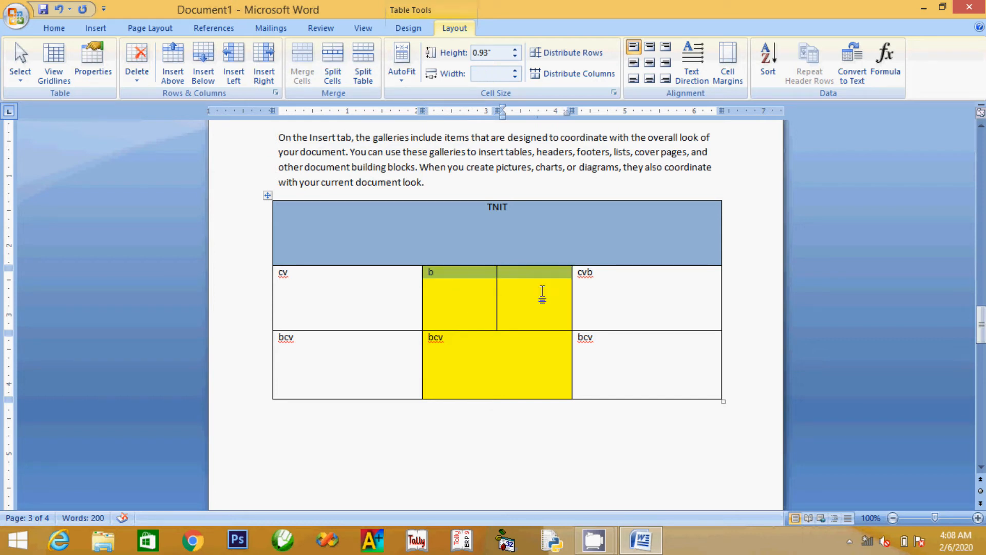
pyautogui.click(334, 76)
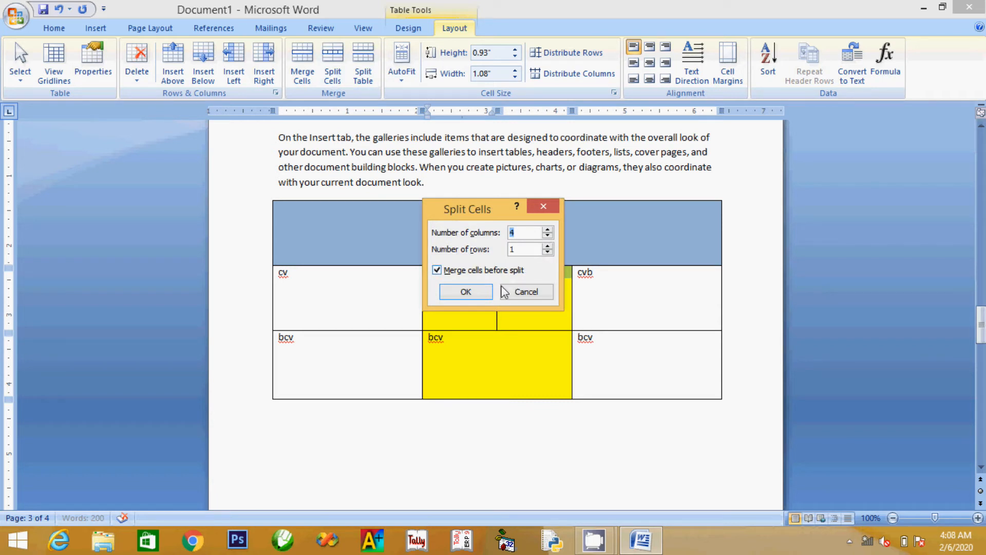
pyautogui.click(467, 293)
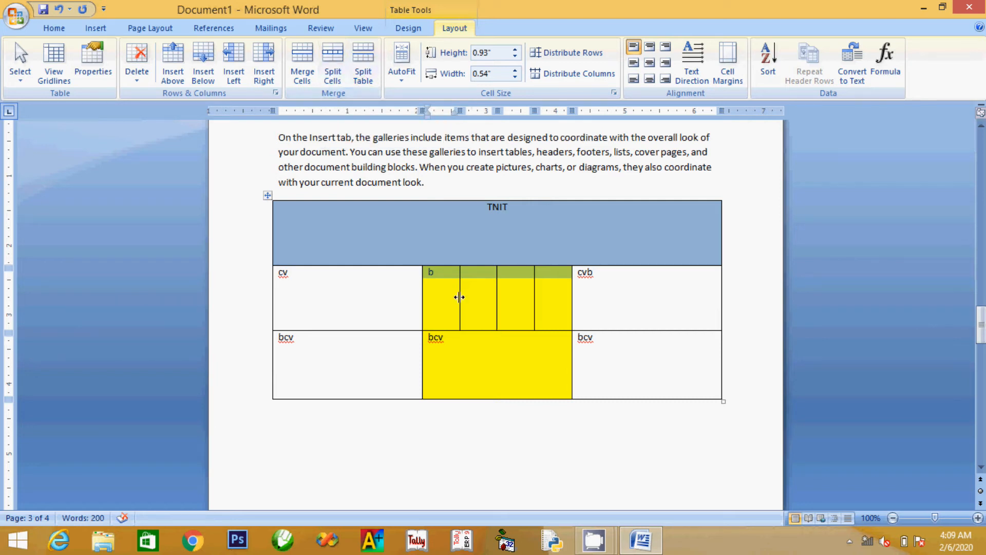
pyautogui.click(306, 75)
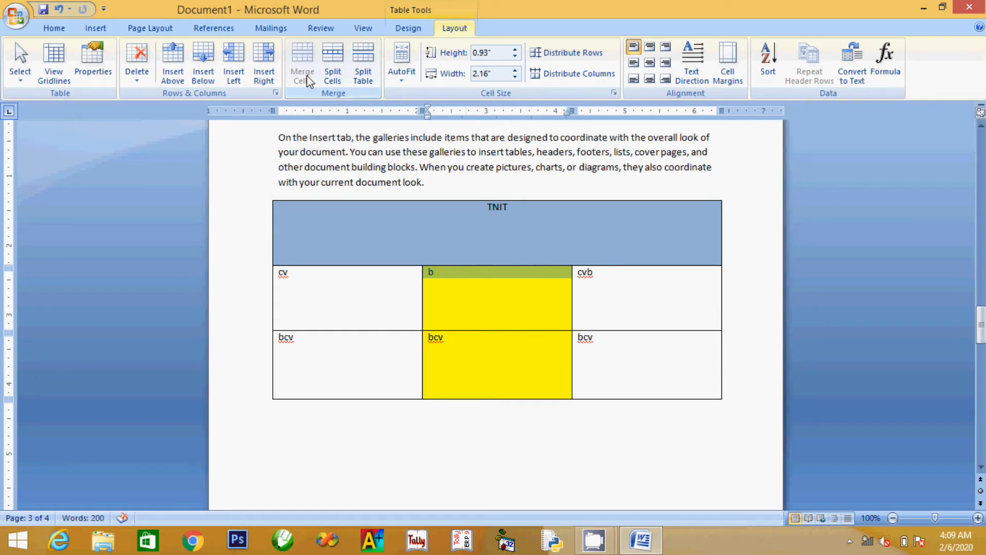
# Step: Split the table directly below the TNIT header row and rejoin the two parts
pyautogui.click(542, 290)
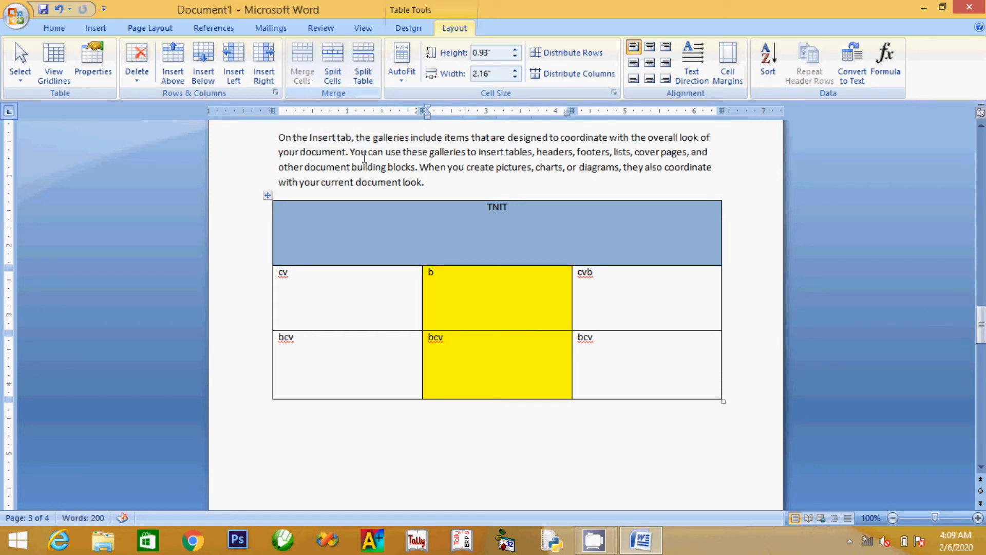
pyautogui.click(369, 80)
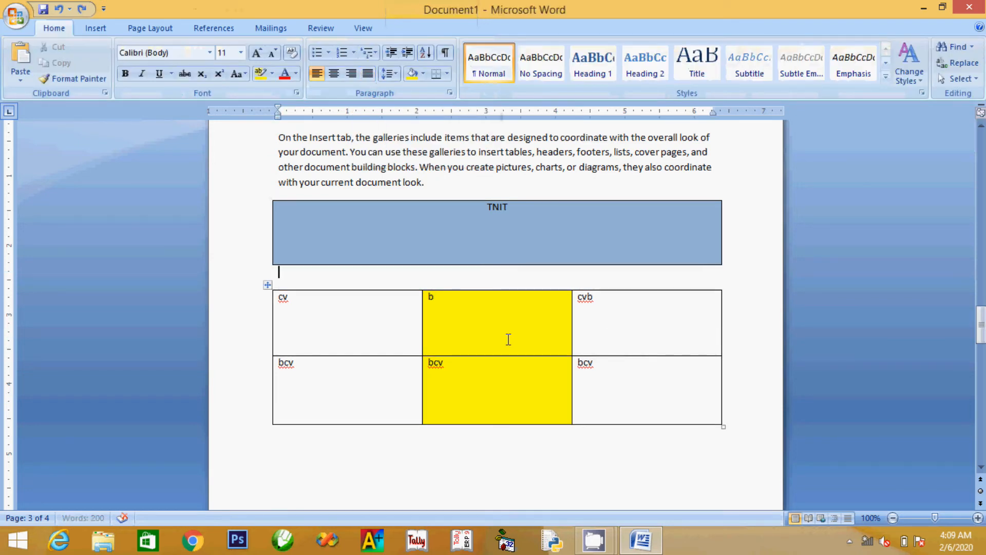
pyautogui.press('Delete')
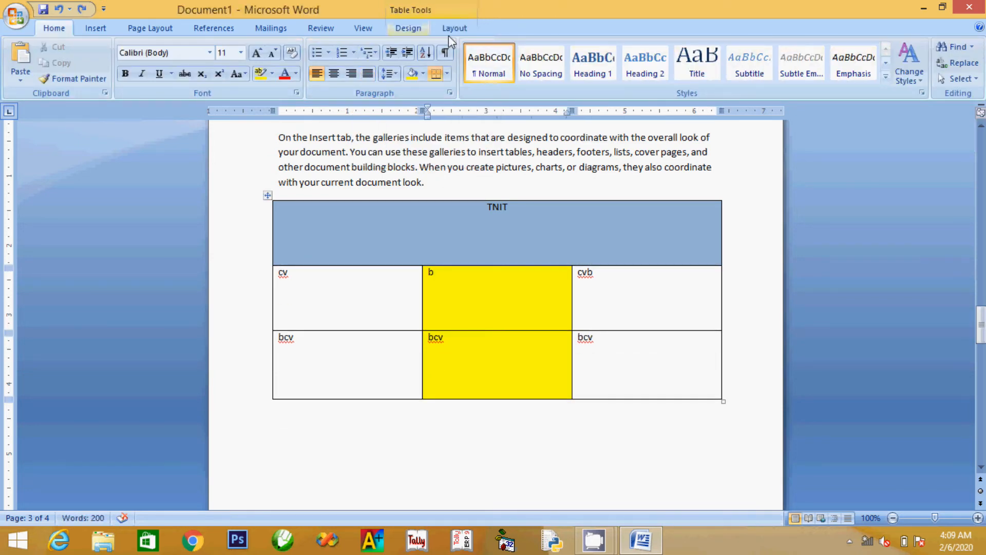
# Step: Set the height of the table's middle row to 1.2"
pyautogui.click(466, 33)
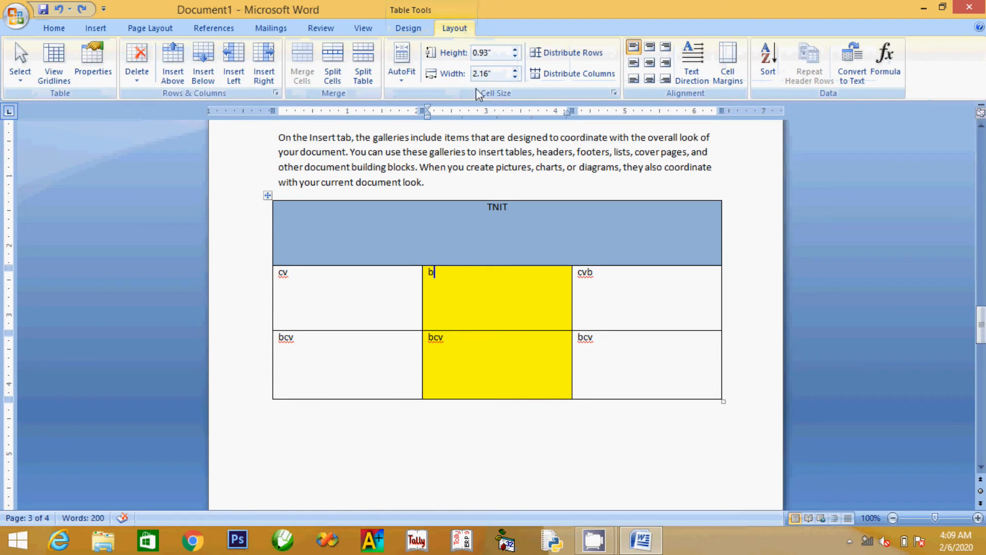
pyautogui.click(515, 50)
pyautogui.click(515, 50)
pyautogui.click(516, 50)
# Step: Set the width of the yellow cell "b" to 2.4" and distribute the table's rows and columns evenly
pyautogui.click(514, 70)
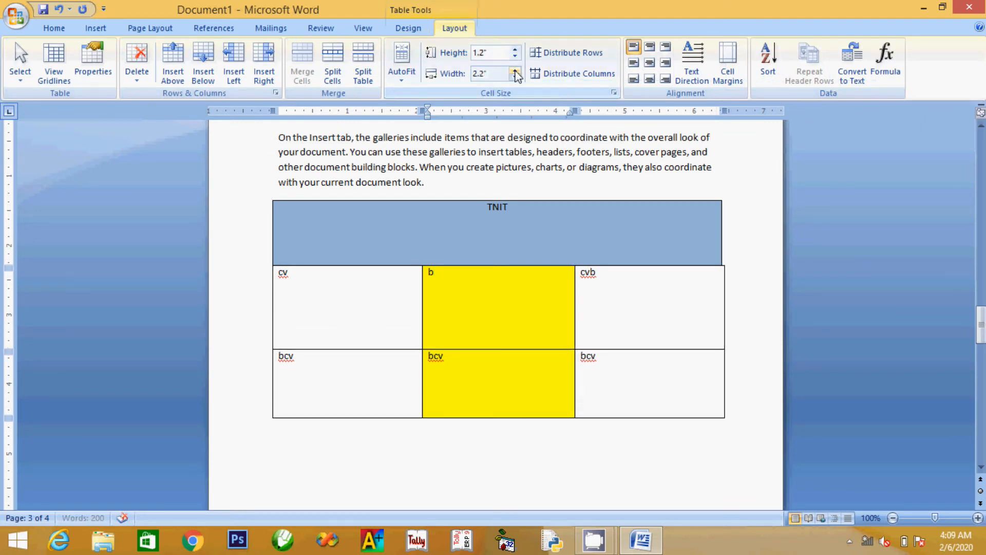
pyautogui.click(515, 71)
pyautogui.click(514, 70)
pyautogui.click(565, 53)
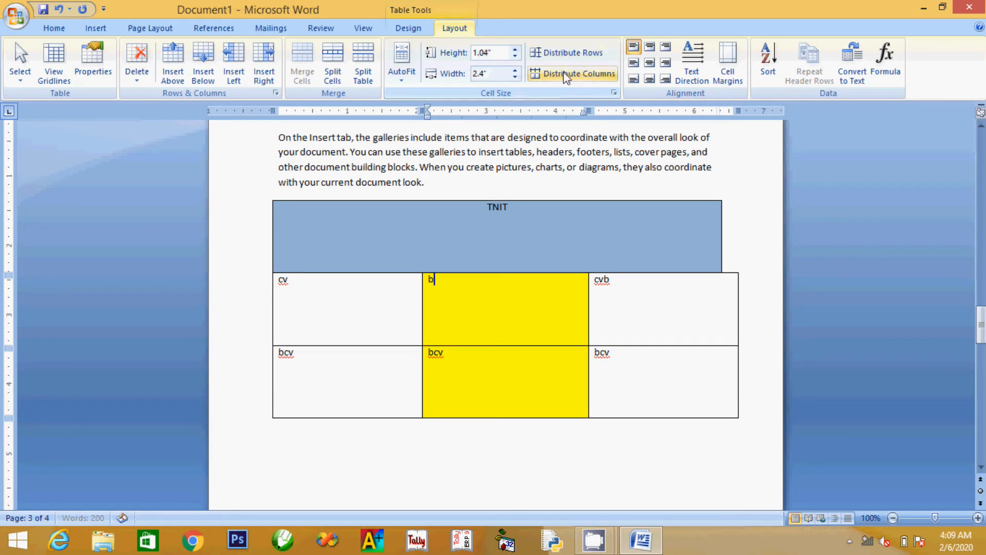
pyautogui.click(566, 72)
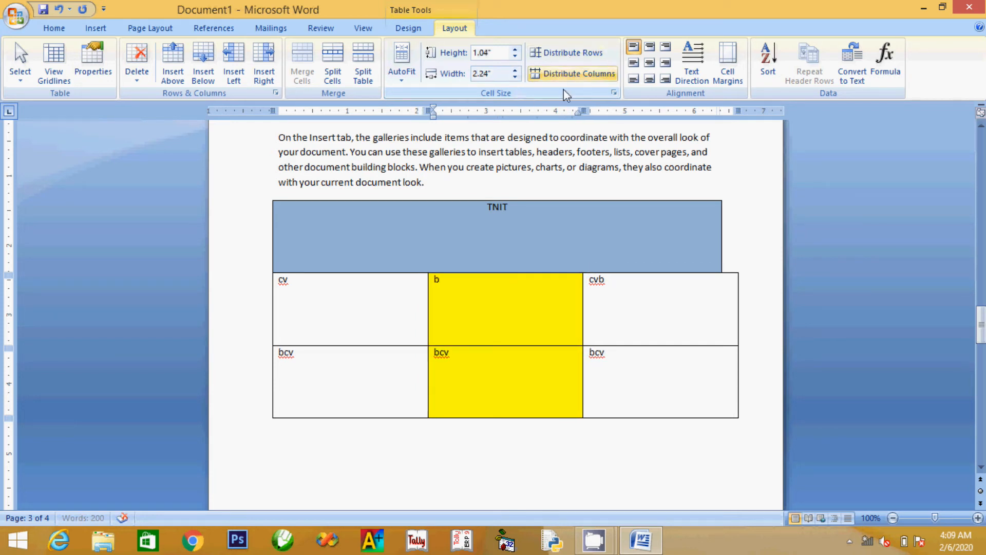
# Step: Set both the height and the width of the TNIT header cell to 1.1"
pyautogui.click(659, 245)
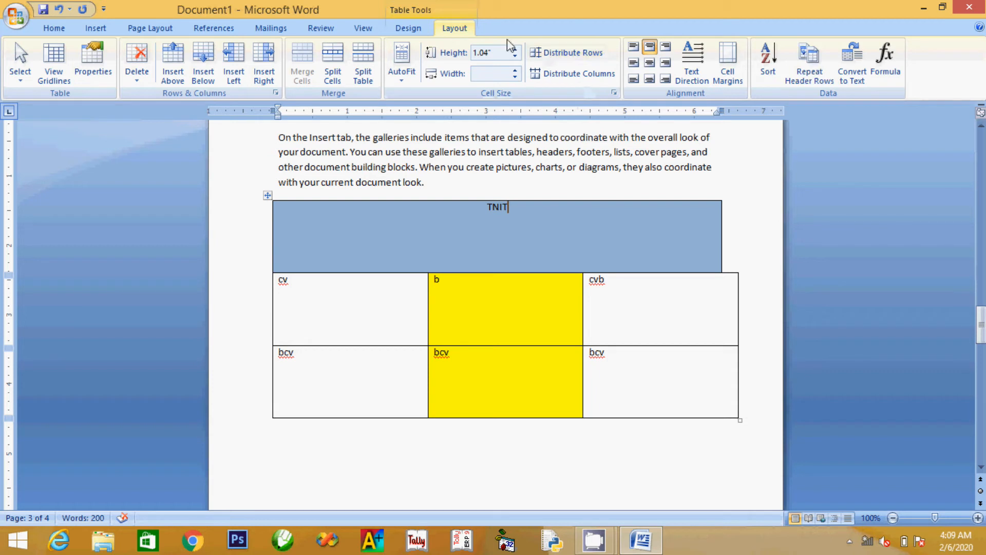
pyautogui.click(515, 49)
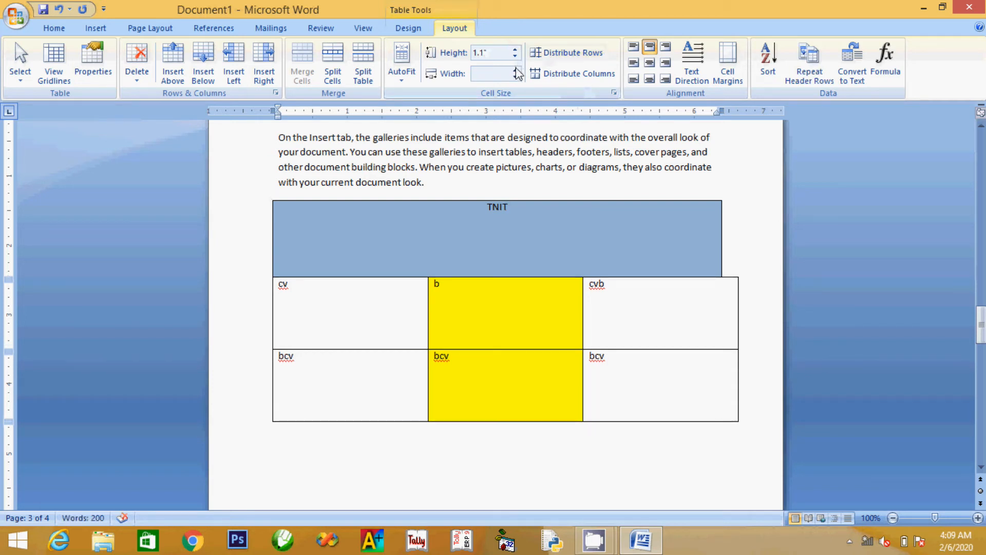
pyautogui.click(515, 71)
pyautogui.click(515, 71)
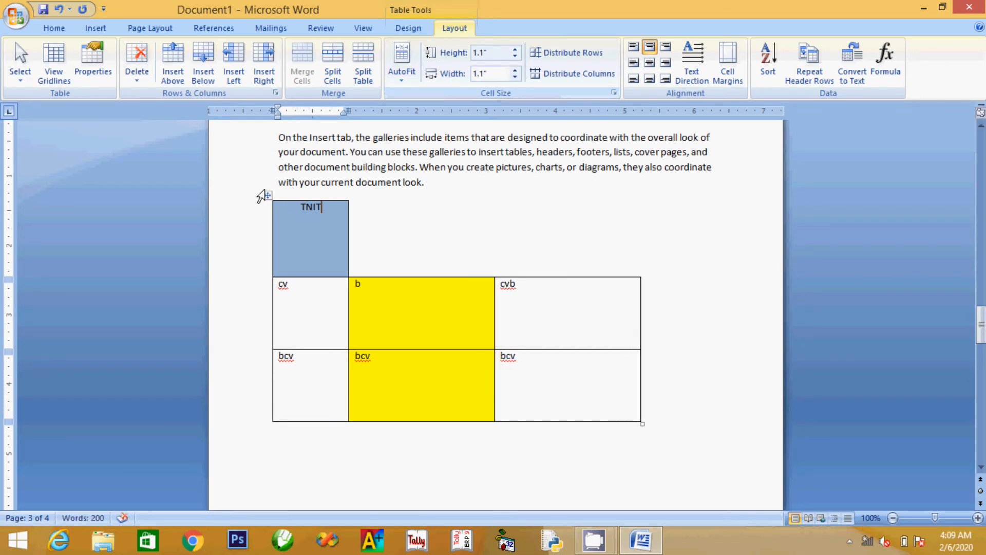
# Step: Select the whole table and distribute its rows and columns evenly
pyautogui.click(267, 195)
pyautogui.click(578, 55)
pyautogui.click(581, 76)
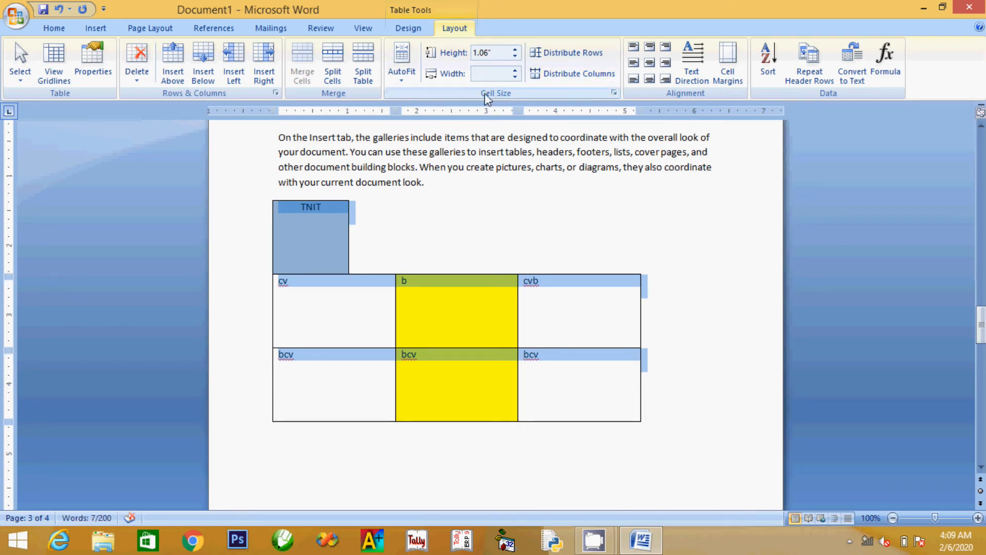
# Step: Set the TNIT header cell's height to 1.1" and its width to 1.7"
pyautogui.click(308, 231)
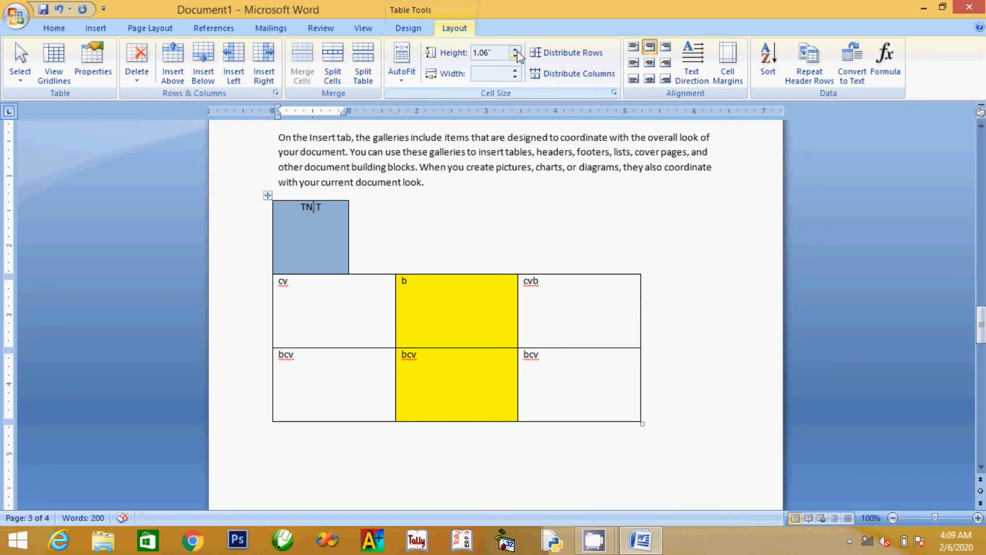
pyautogui.click(515, 75)
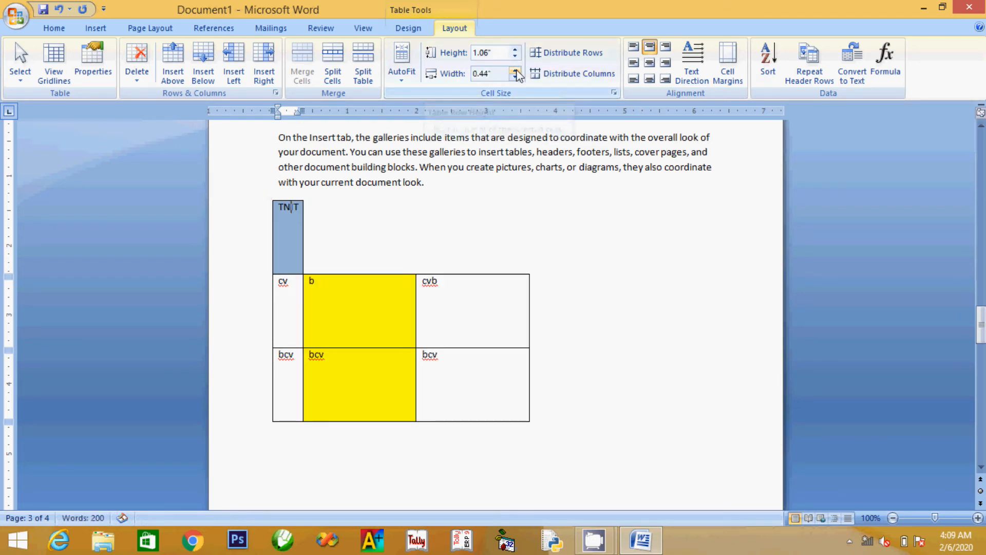
pyautogui.click(516, 50)
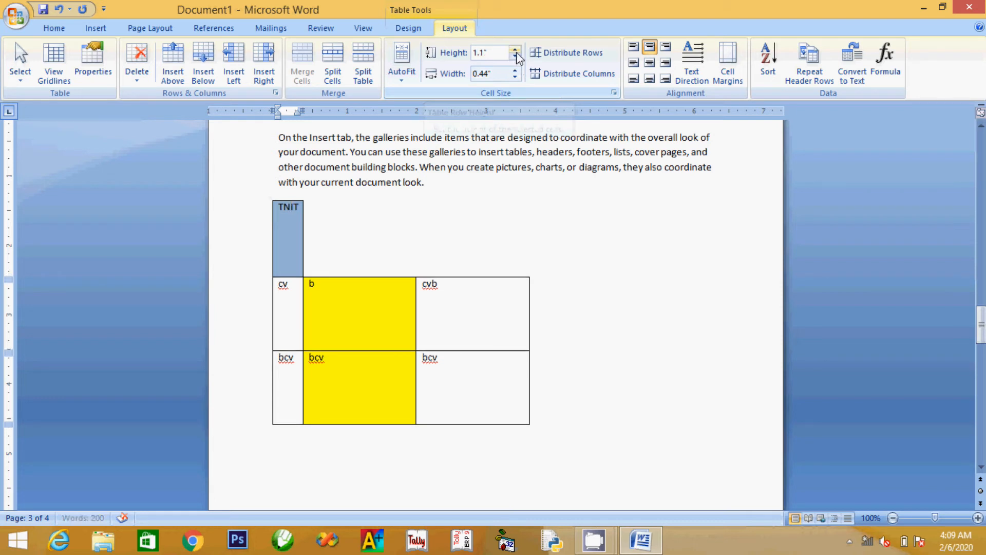
pyautogui.click(515, 71)
pyautogui.click(516, 72)
pyautogui.click(516, 71)
pyautogui.click(516, 71)
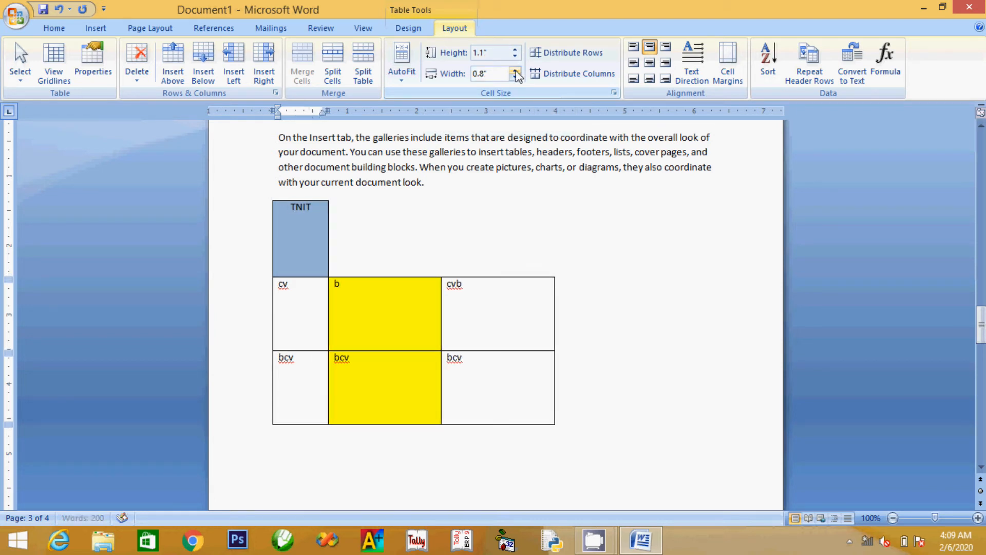
pyautogui.click(516, 71)
pyautogui.click(515, 71)
pyautogui.click(516, 71)
pyautogui.doubleClick(515, 71)
pyautogui.click(515, 71)
pyautogui.click(516, 71)
pyautogui.click(516, 71)
pyautogui.click(515, 71)
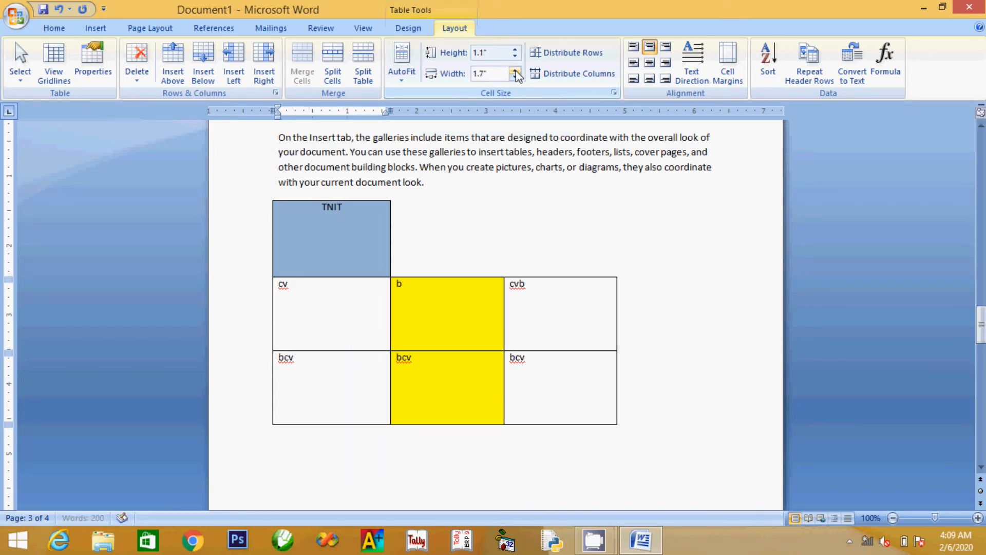
# Step: Undo the header cell resizing, the row and column distribution and the yellow cell's width change
pyautogui.click(345, 230)
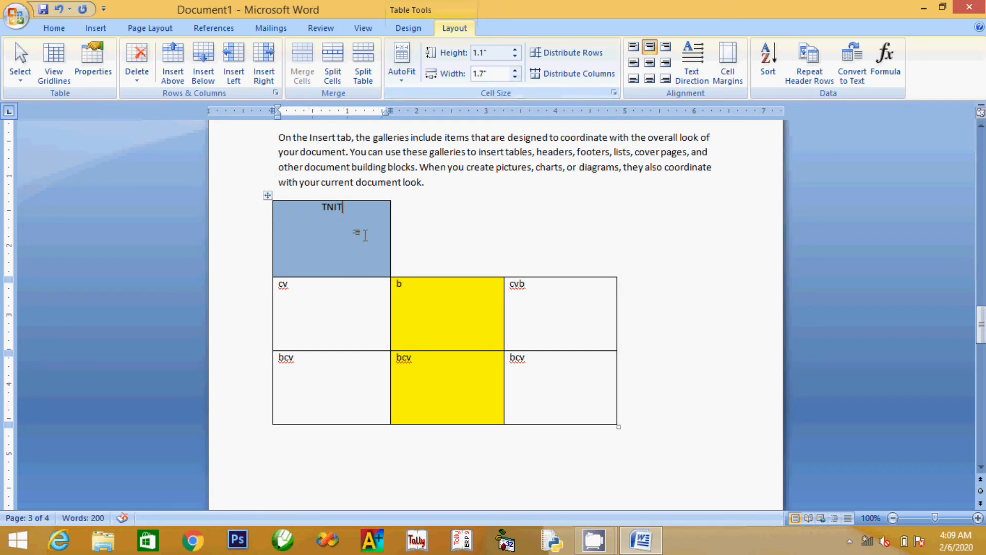
pyautogui.hotkey('ctrl', 'z')
pyautogui.hotkey('ctrl', 'z')
pyautogui.hotkey('ctrl', 'z')
pyautogui.hotkey('ctrl', 'z')
pyautogui.hotkey('ctrl', 'z')
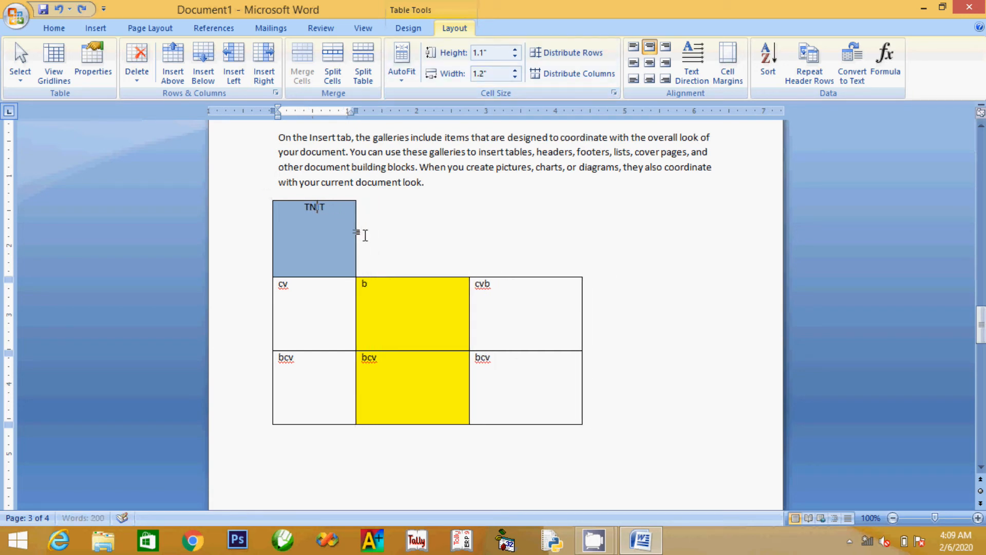
pyautogui.hotkey('ctrl', 'z')
pyautogui.hotkey('ctrl', 'z')
pyautogui.hotkey('ctrl', 'z')
pyautogui.hotkey('ctrl', 'z')
pyautogui.hotkey('ctrl', 'z')
pyautogui.hotkey('ctrl', 'z')
pyautogui.hotkey('ctrl', 'z')
pyautogui.hotkey('ctrl', 'z')
pyautogui.hotkey('ctrl', 'z')
pyautogui.hotkey('ctrl', 'z')
pyautogui.hotkey('ctrl', 'z')
pyautogui.hotkey('ctrl', 'z')
pyautogui.hotkey('ctrl', 'z')
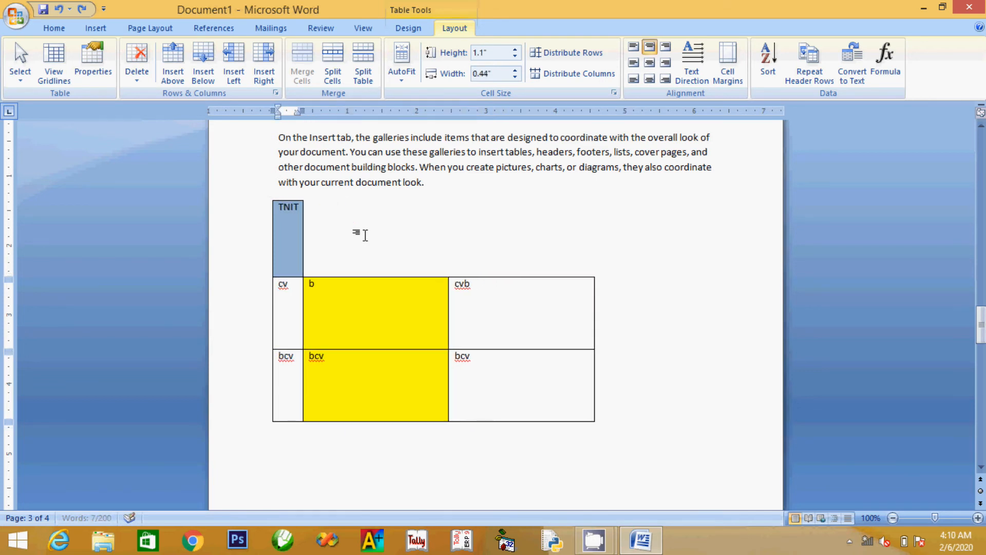
pyautogui.hotkey('ctrl', 'z')
pyautogui.hotkey('ctrl', 'z')
pyautogui.hotkey('ctrl', 'z')
pyautogui.hotkey('ctrl', 'z')
pyautogui.hotkey('ctrl', 'z')
pyautogui.hotkey('ctrl', 'z')
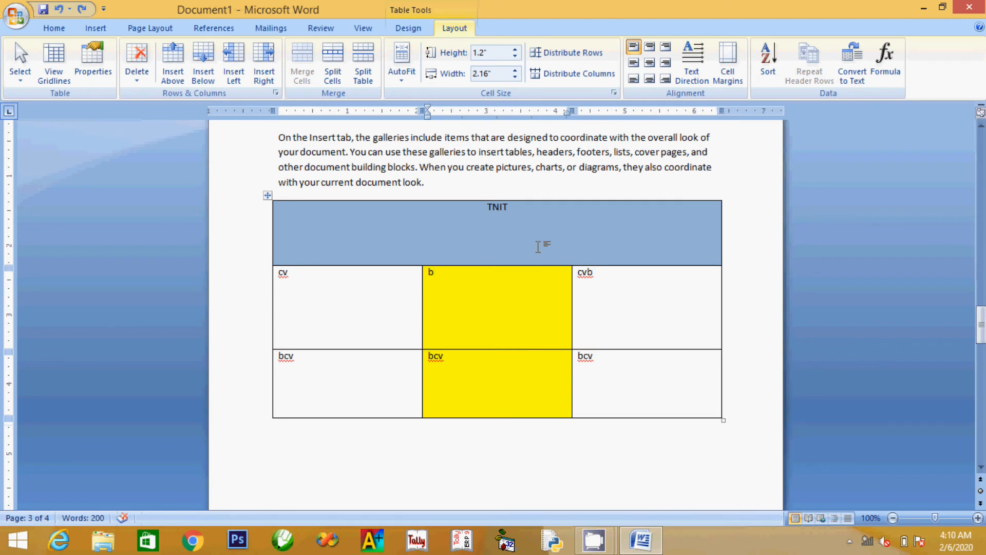
# Step: Try several top and bottom alignments on the TNIT header text, settling on centered both horizontally and vertically in its cell
pyautogui.click(642, 233)
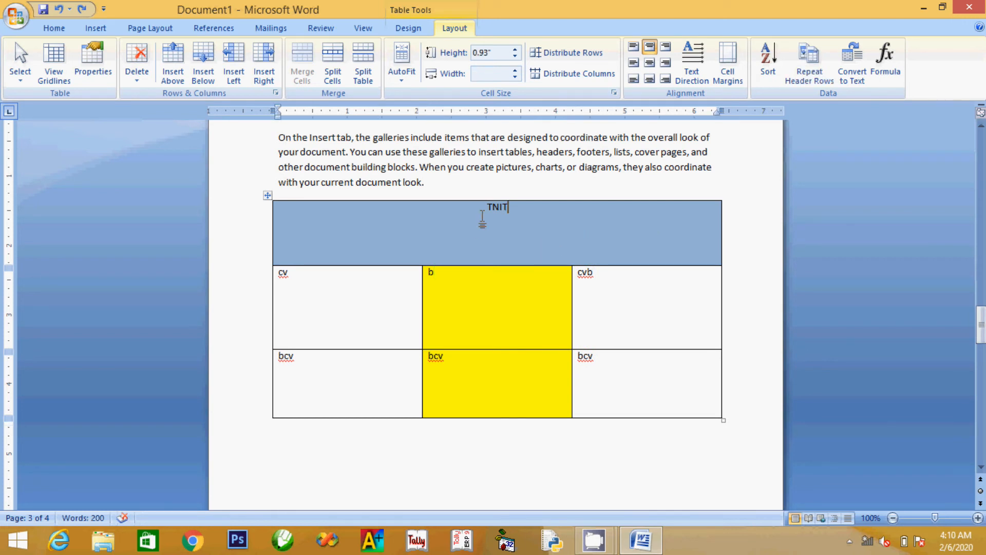
pyautogui.doubleClick(496, 205)
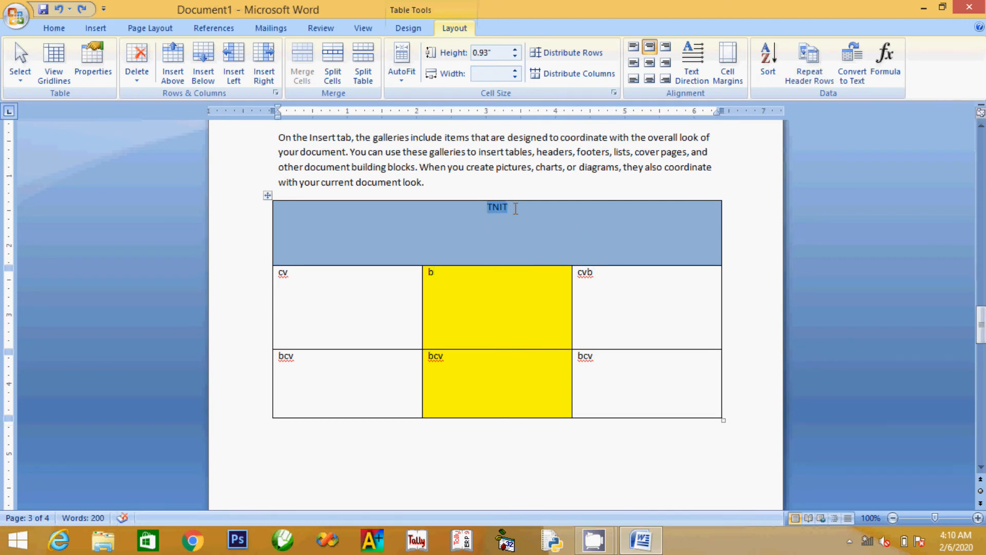
pyautogui.click(666, 47)
pyautogui.click(633, 47)
pyautogui.click(650, 47)
pyautogui.click(650, 63)
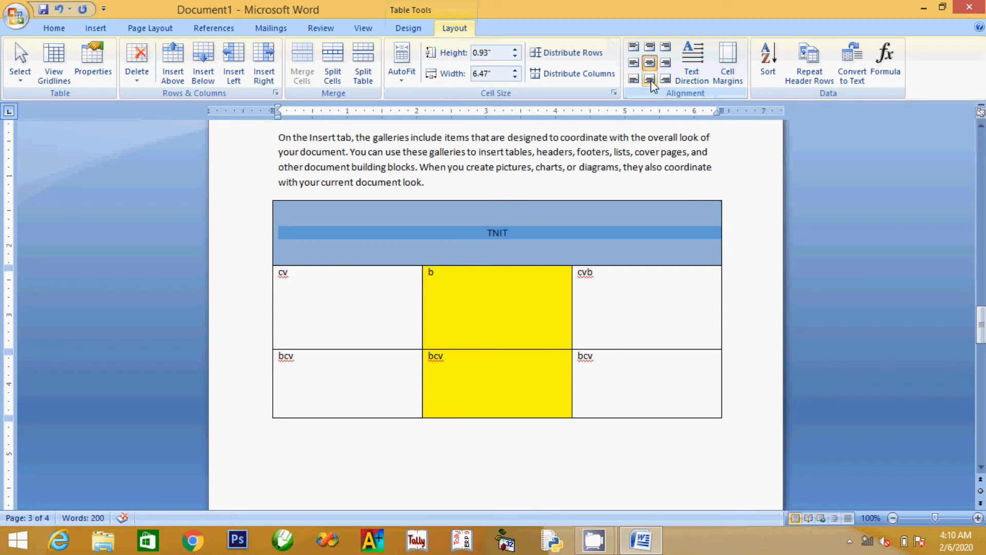
pyautogui.click(652, 81)
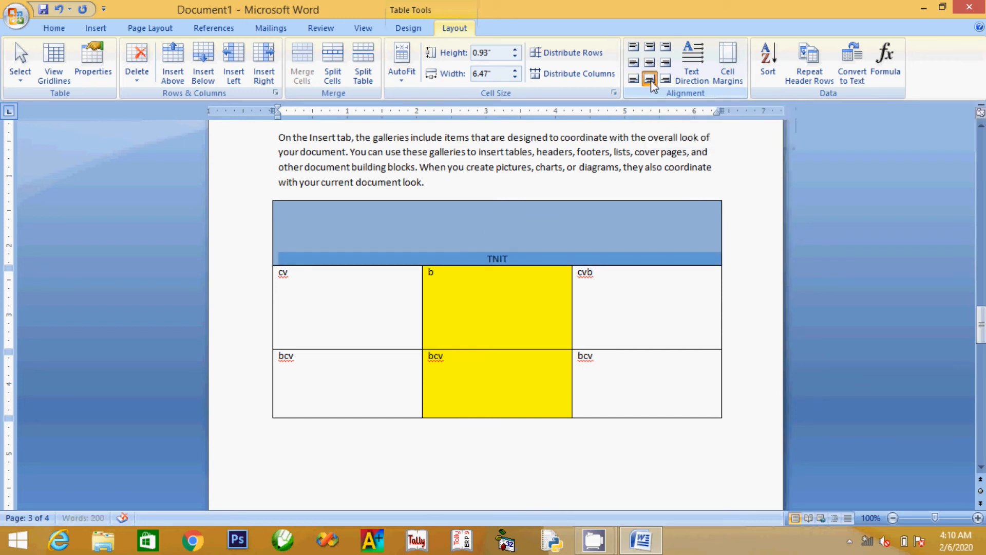
pyautogui.click(650, 62)
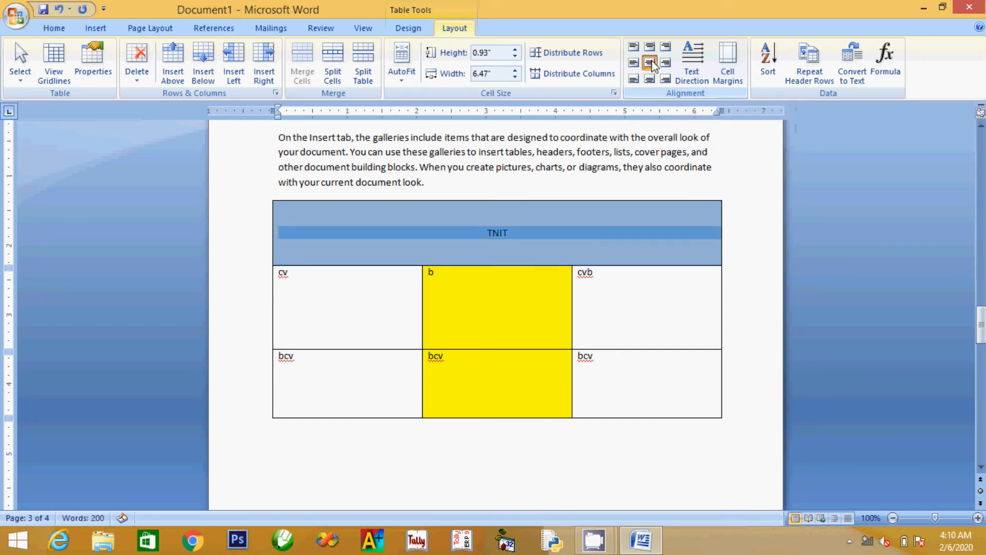
# Step: Cycle the TNIT header text through the text directions back to horizontal
pyautogui.click(695, 61)
pyautogui.click(695, 60)
pyautogui.click(695, 61)
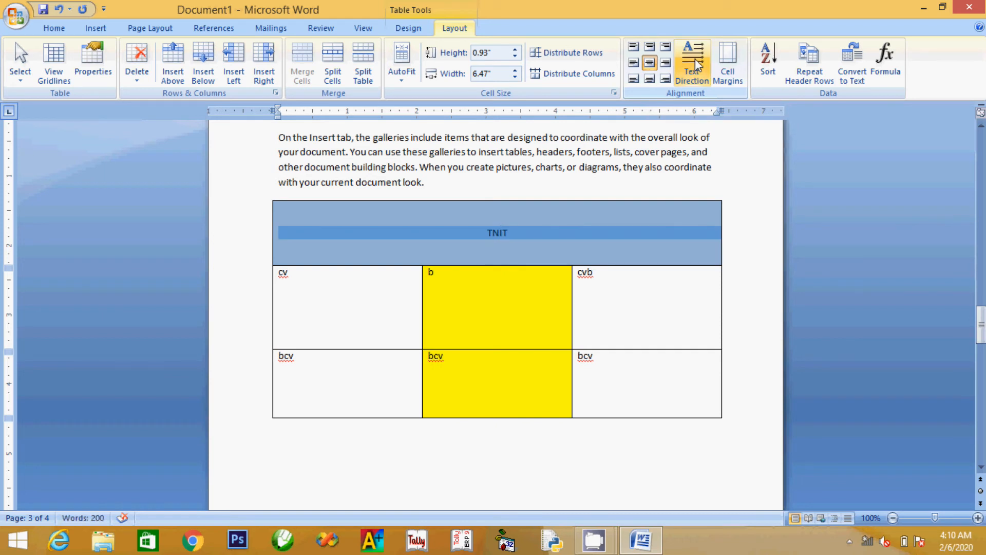
pyautogui.click(494, 318)
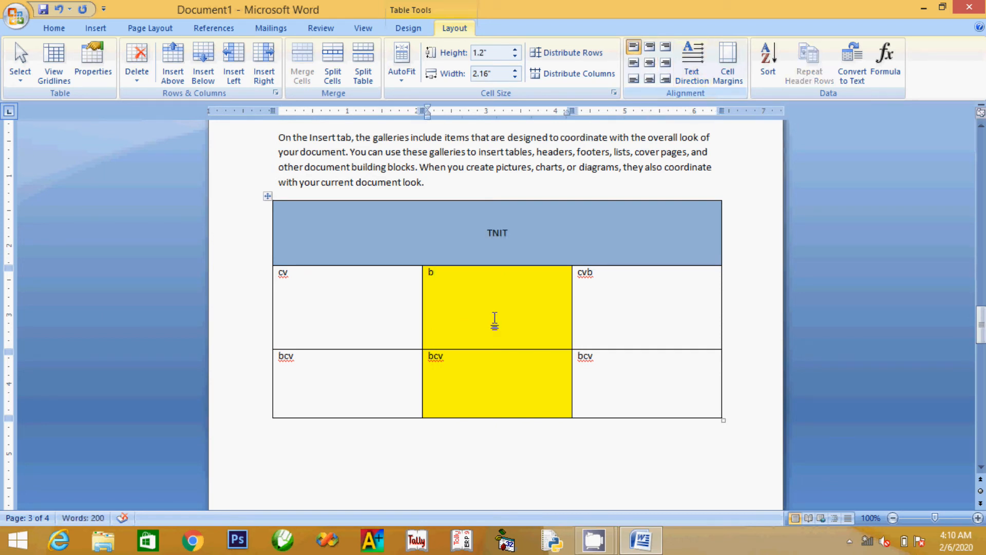
# Step: Save the whole table to the Quick Tables gallery as a building block named TNIT in the General category
pyautogui.click(267, 196)
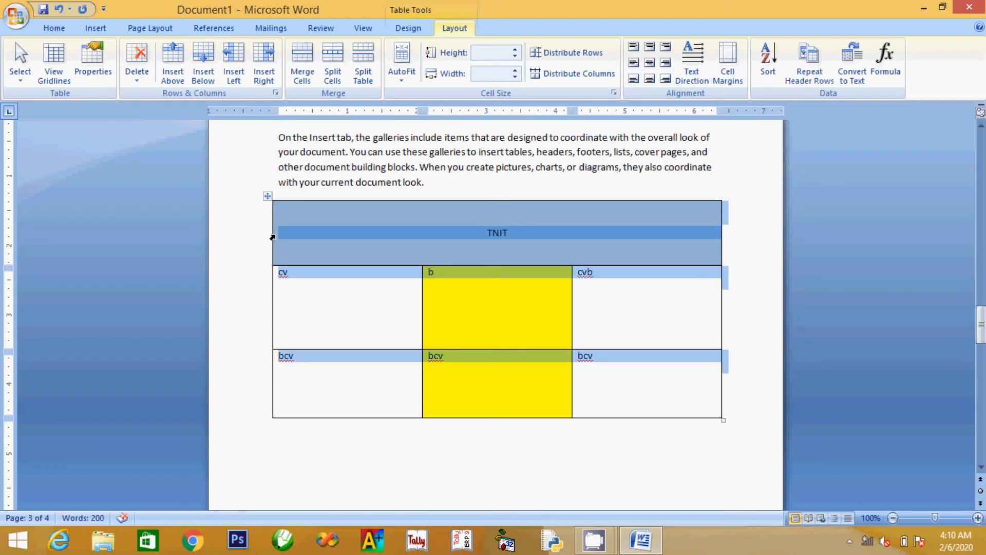
pyautogui.click(102, 29)
pyautogui.click(120, 78)
pyautogui.moveTo(208, 294)
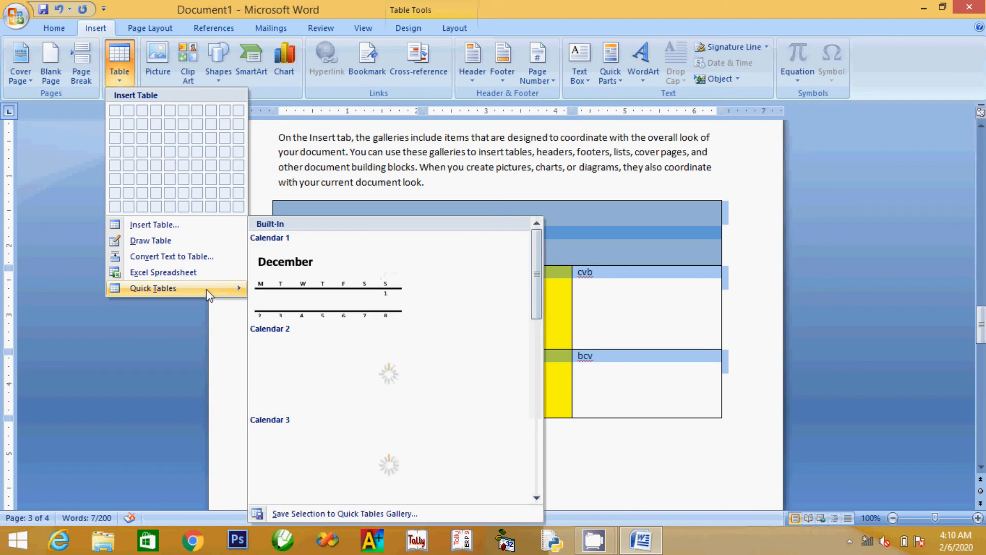
pyautogui.click(340, 513)
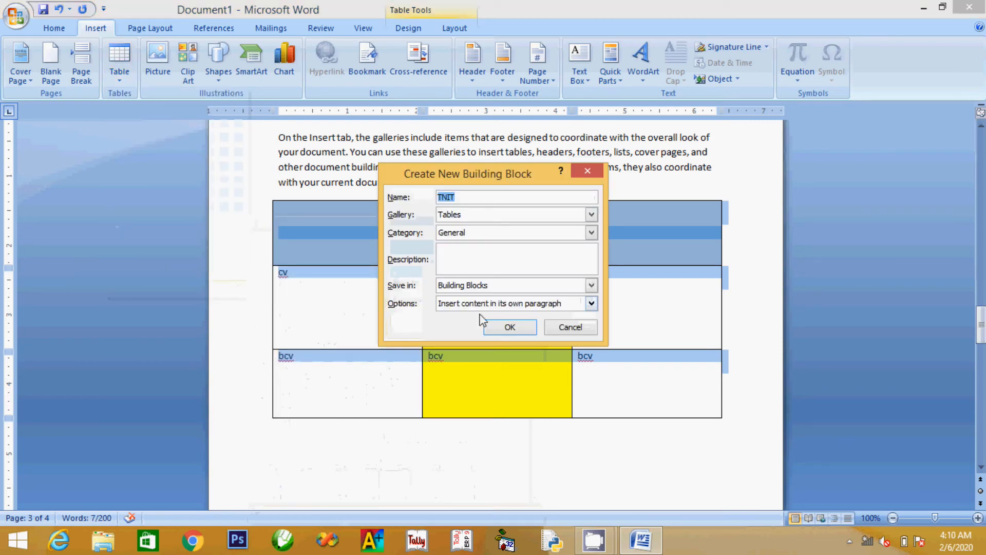
pyautogui.click(510, 327)
# Step: Insert the saved TNIT quick table below the last paragraph on page 4
pyautogui.scroll(-10, 505, 337)
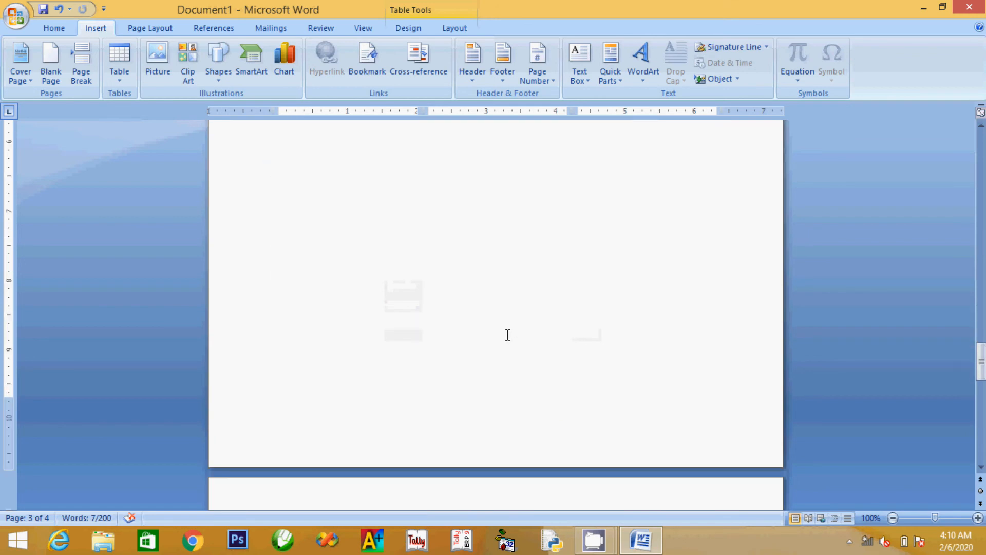
pyautogui.click(306, 213)
pyautogui.click(121, 82)
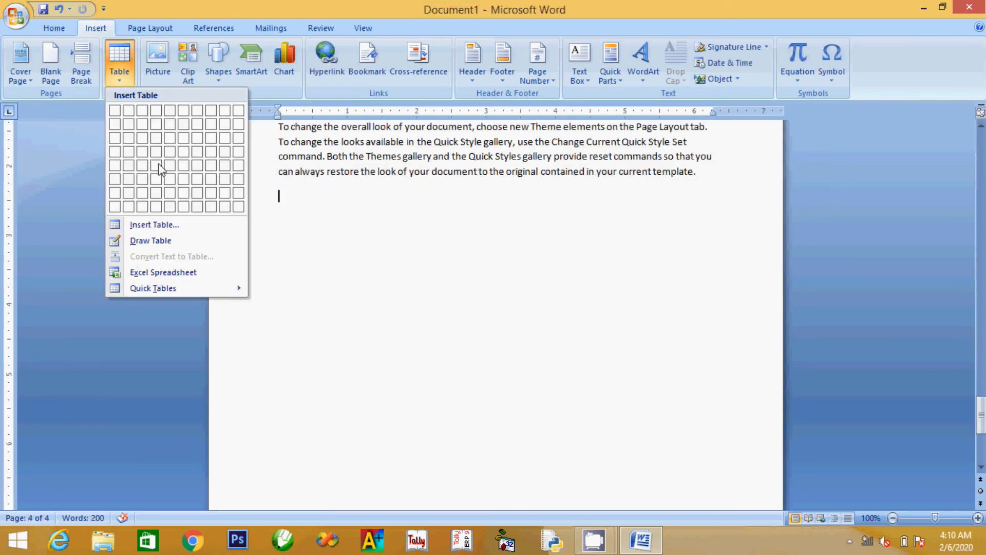
pyautogui.moveTo(218, 292)
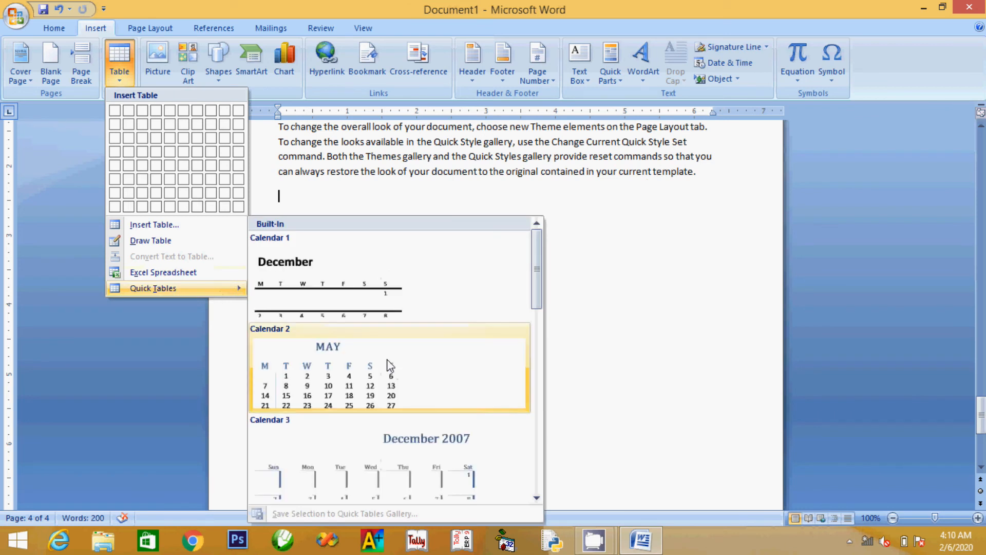
pyautogui.scroll(-2, 542, 304)
pyautogui.moveTo(541, 304); pyautogui.dragTo(526, 479)
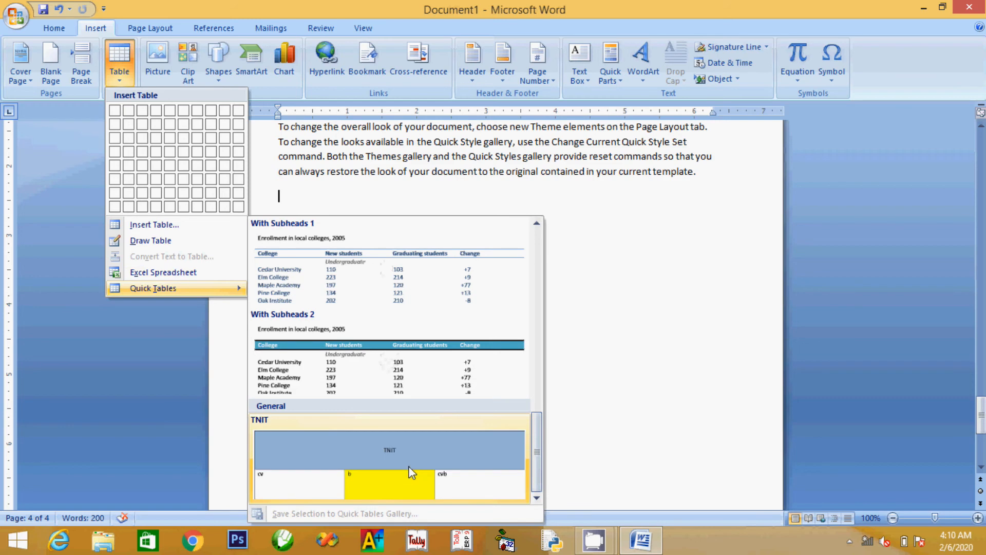
pyautogui.click(412, 472)
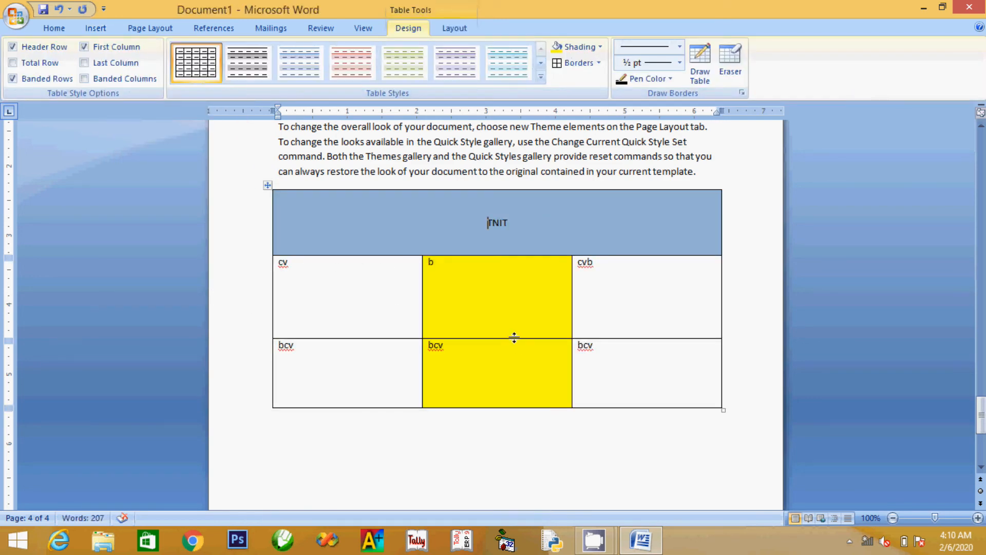
# Step: Insert an Excel spreadsheet in the empty paragraph below the TNIT table on page 3 and enter c in cell A1
pyautogui.scroll(-7, 514, 338)
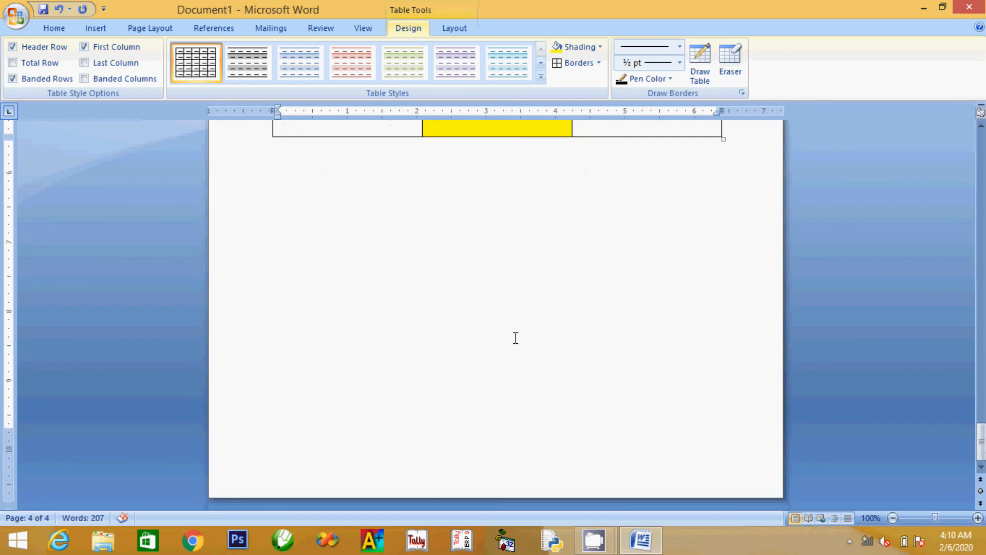
pyautogui.scroll(9, 515, 338)
pyautogui.scroll(6, 515, 337)
pyautogui.scroll(-15, 513, 341)
pyautogui.scroll(5, 513, 341)
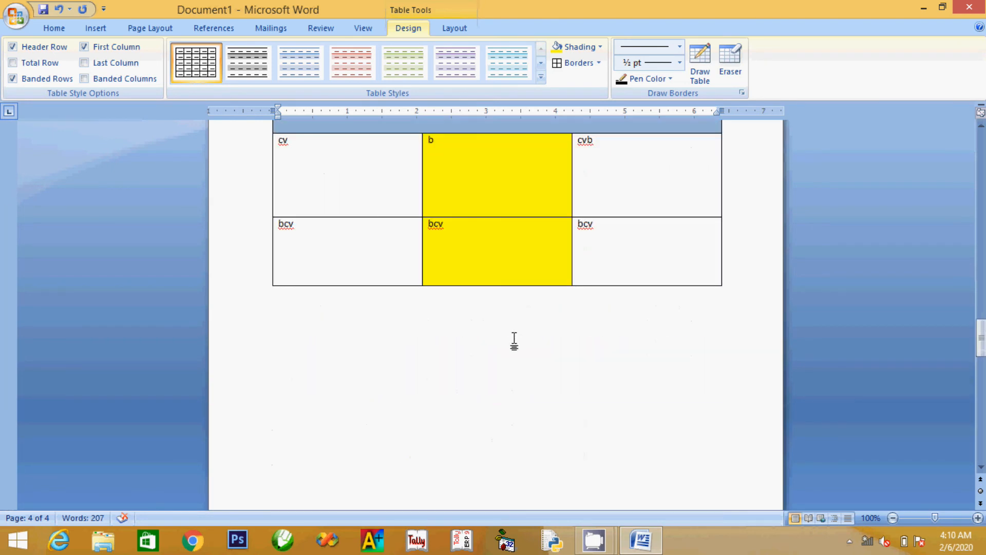
pyautogui.click(332, 337)
pyautogui.click(96, 28)
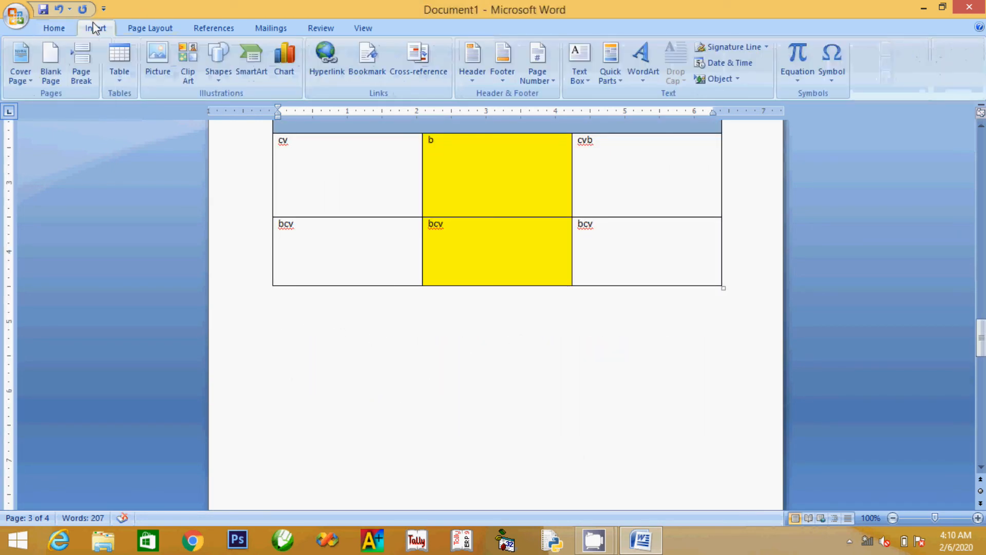
pyautogui.click(121, 76)
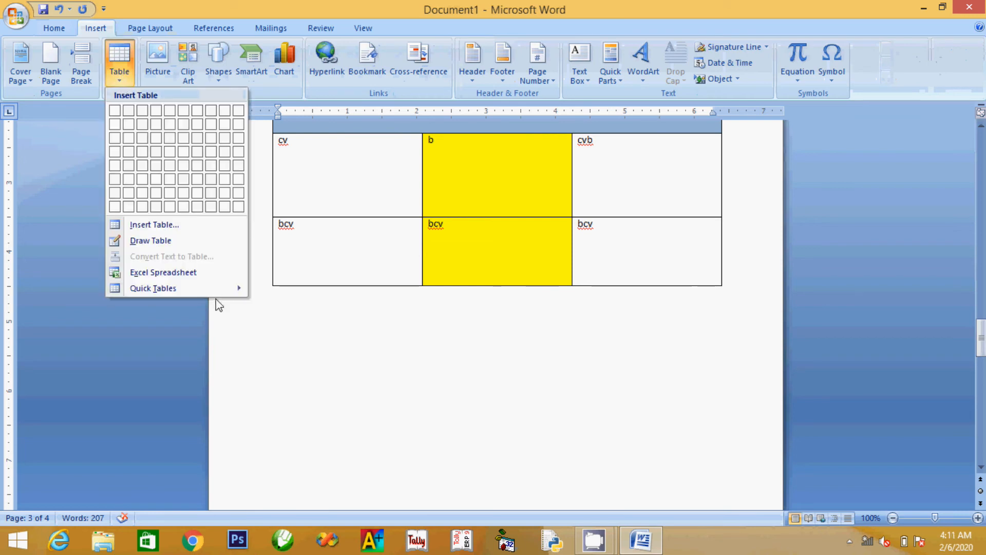
pyautogui.click(201, 275)
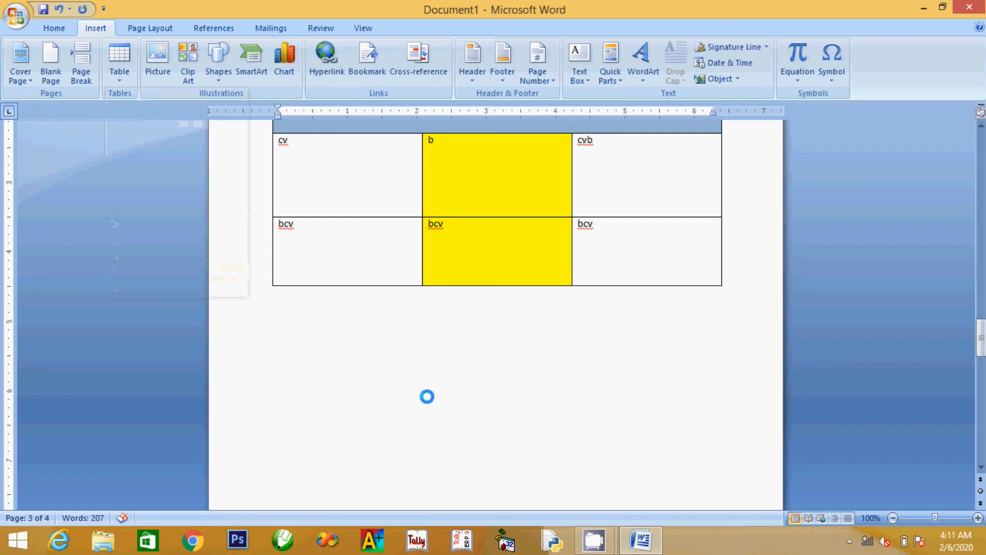
pyautogui.write('c')
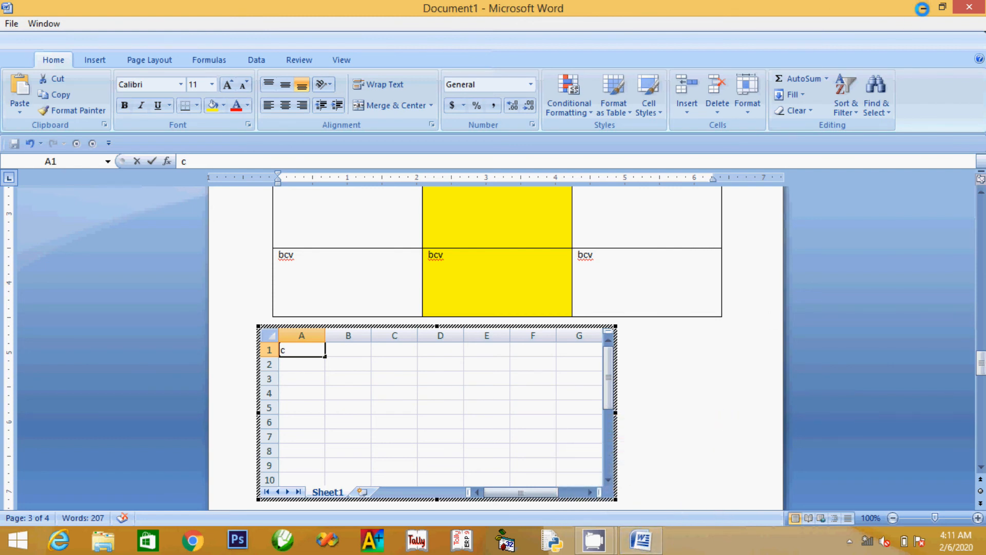
pyautogui.moveTo(640, 550)
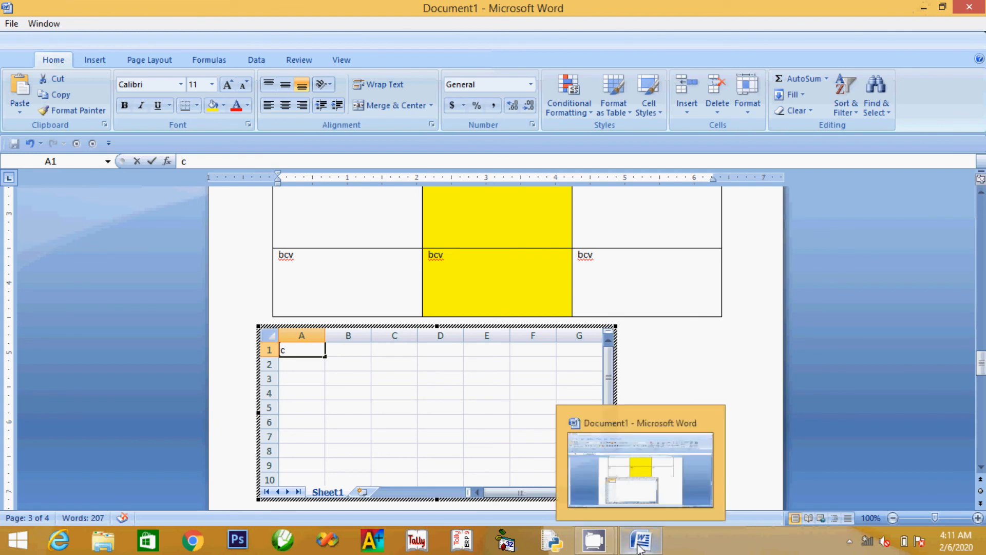
pyautogui.click(661, 469)
pyautogui.moveTo(648, 544)
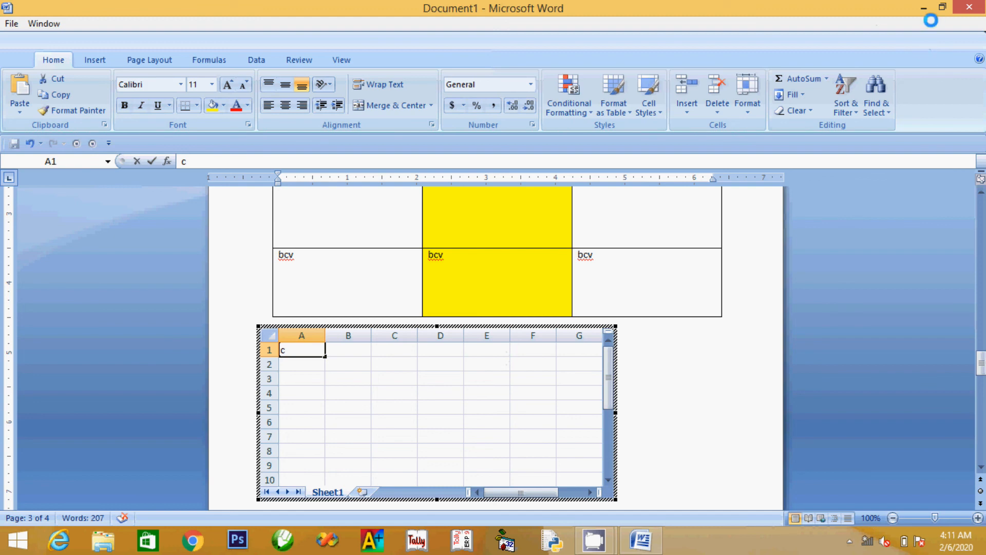
pyautogui.hotkey('alt', 'Tab')
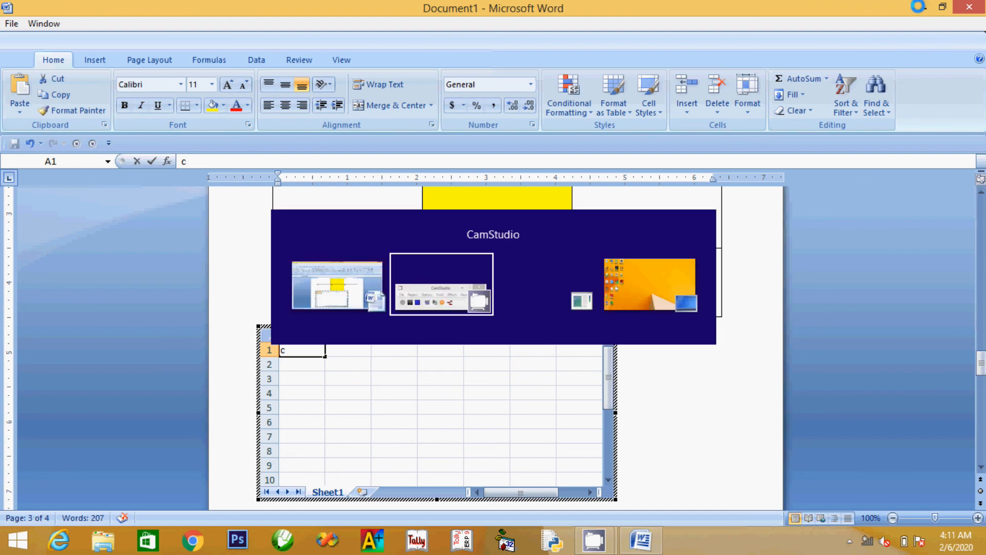
pyautogui.hotkey('alt', 'Tab')
pyautogui.hotkey('alt', 'Tab')
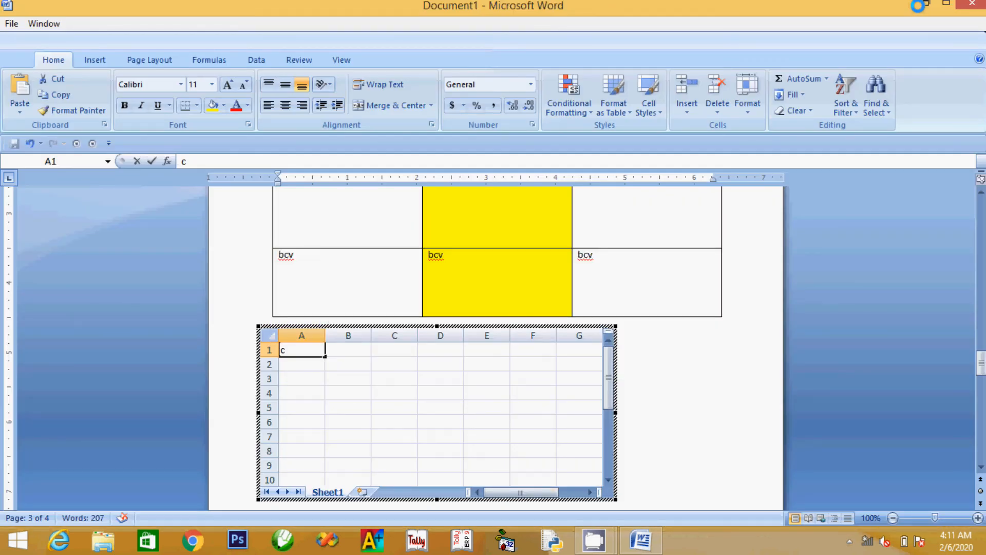
pyautogui.hotkey('alt', 'Tab')
pyautogui.hotkey('alt', 'Tab')
pyautogui.hotkey('alt', 'Tab')
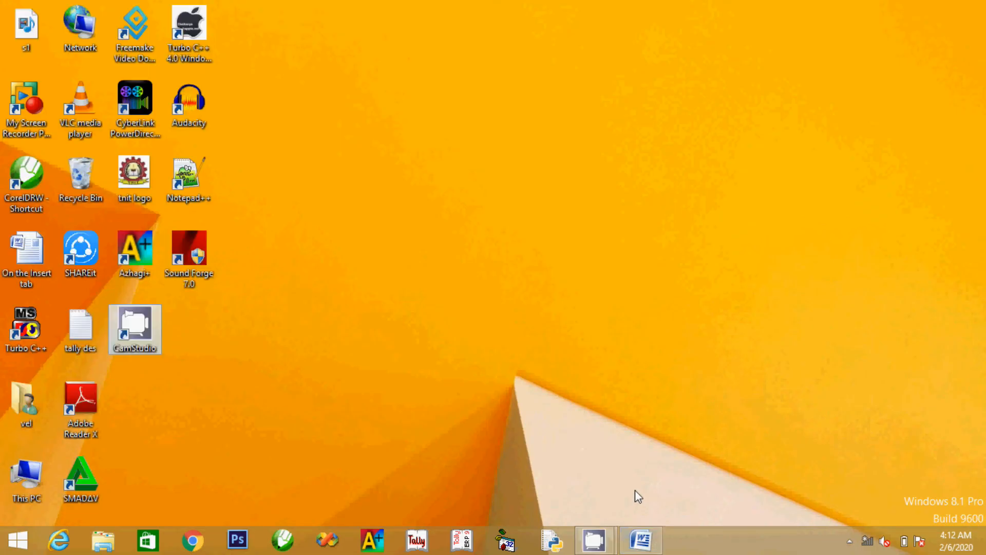
pyautogui.click(644, 544)
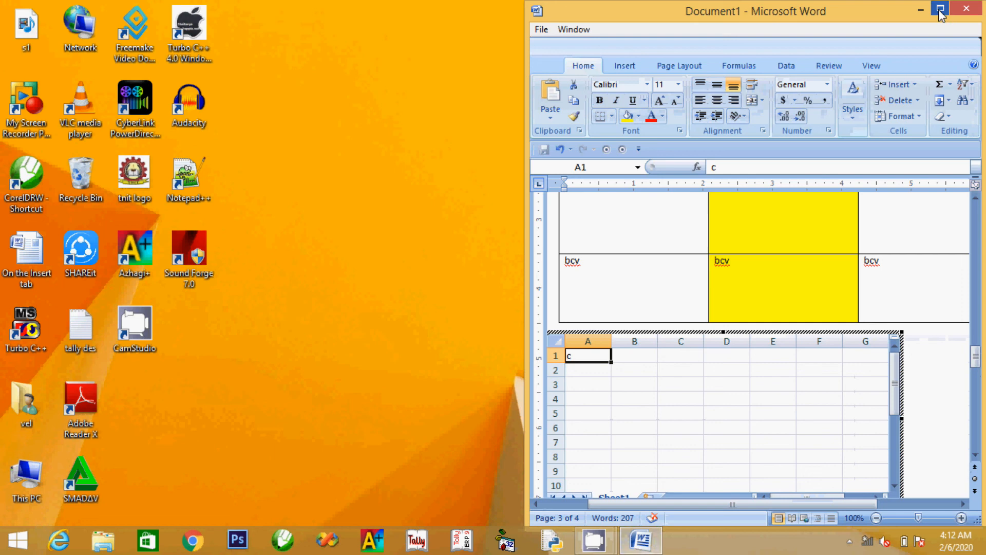
pyautogui.click(940, 9)
# Step: Fill row 1 of the embedded spreadsheet with dfsdf in B1, fsdf in C1 and fsdf in D1
pyautogui.click(363, 350)
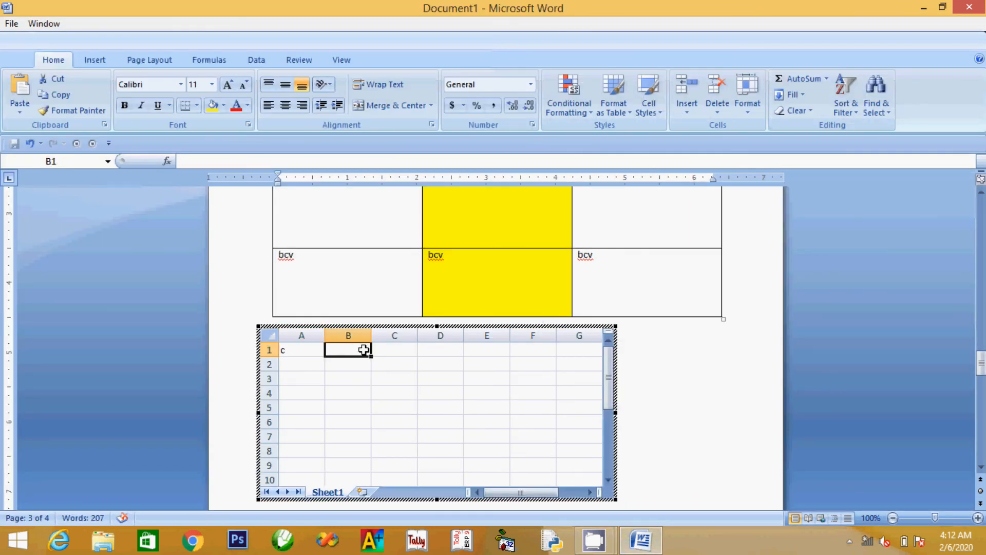
pyautogui.write('dfsdf')
pyautogui.click(402, 352)
pyautogui.write('fsdf')
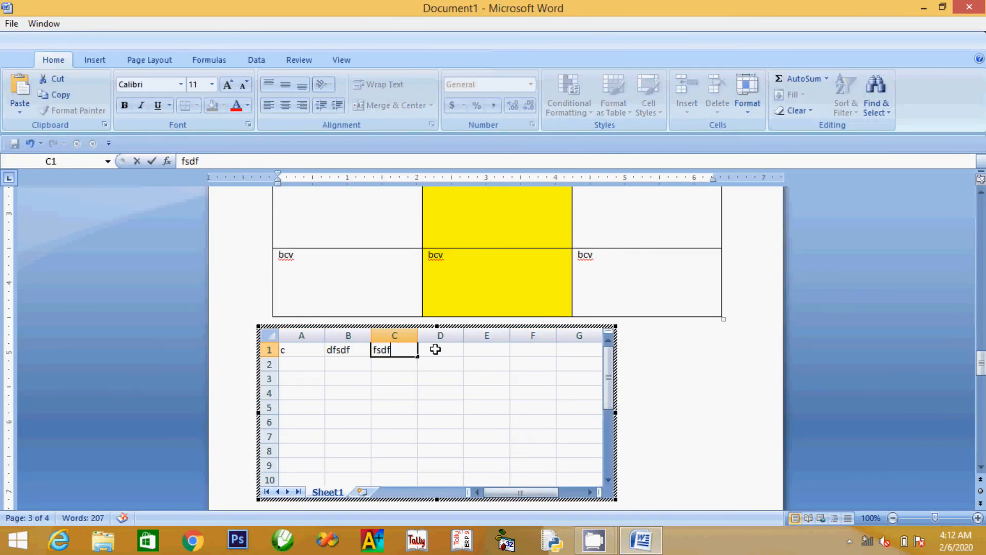
pyautogui.click(443, 349)
pyautogui.write('fsdf')
# Step: Enter fsdf in B2 and C2 and dsfsd in A2, and return from the spreadsheet to the document
pyautogui.click(356, 368)
pyautogui.write('fsdf')
pyautogui.click(392, 369)
pyautogui.write('fsdf')
pyautogui.click(315, 370)
pyautogui.write('dsfsd')
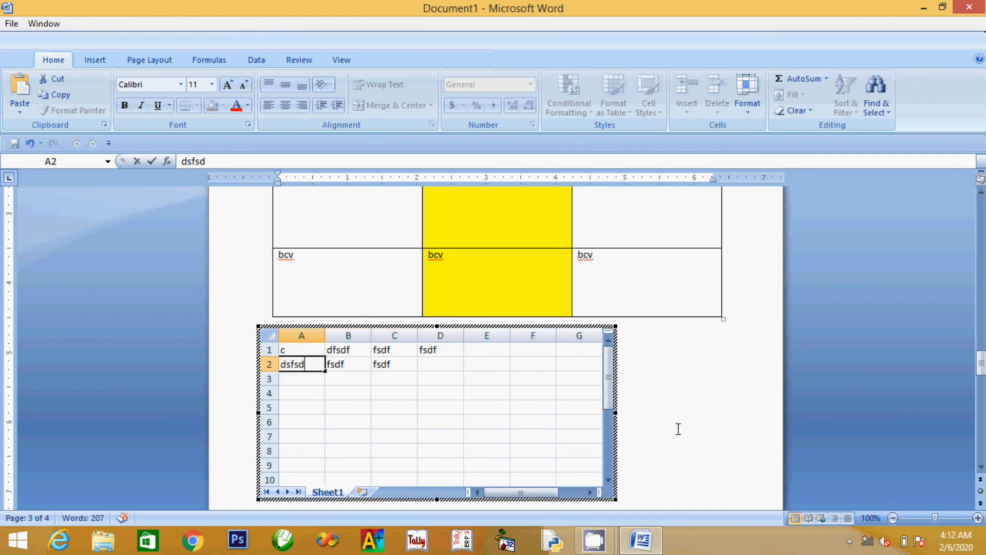
pyautogui.click(678, 429)
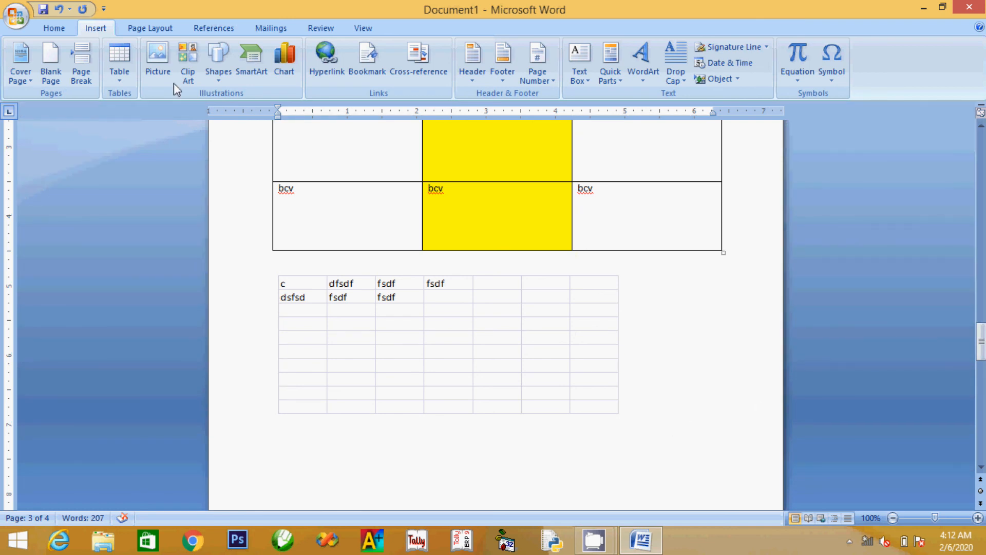
pyautogui.click(121, 77)
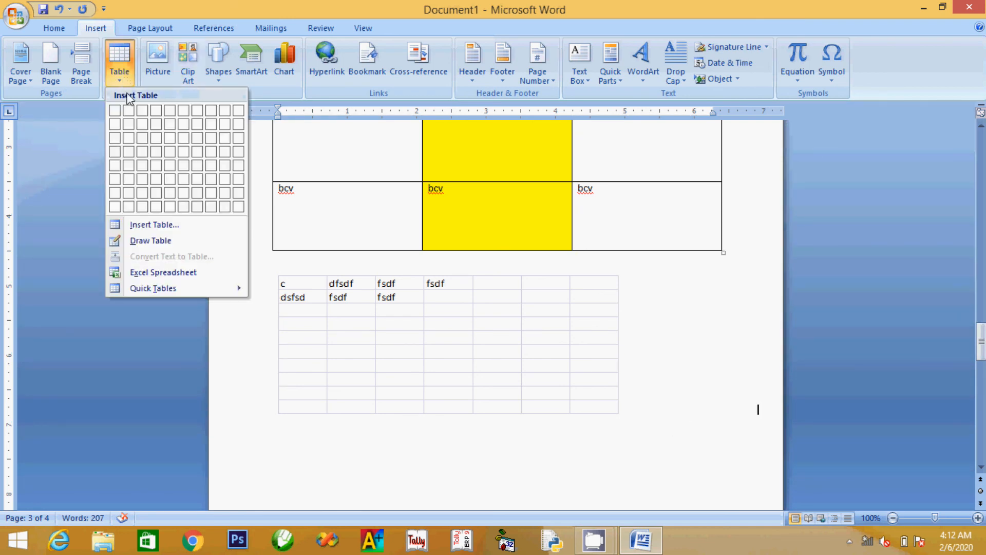
pyautogui.click(414, 449)
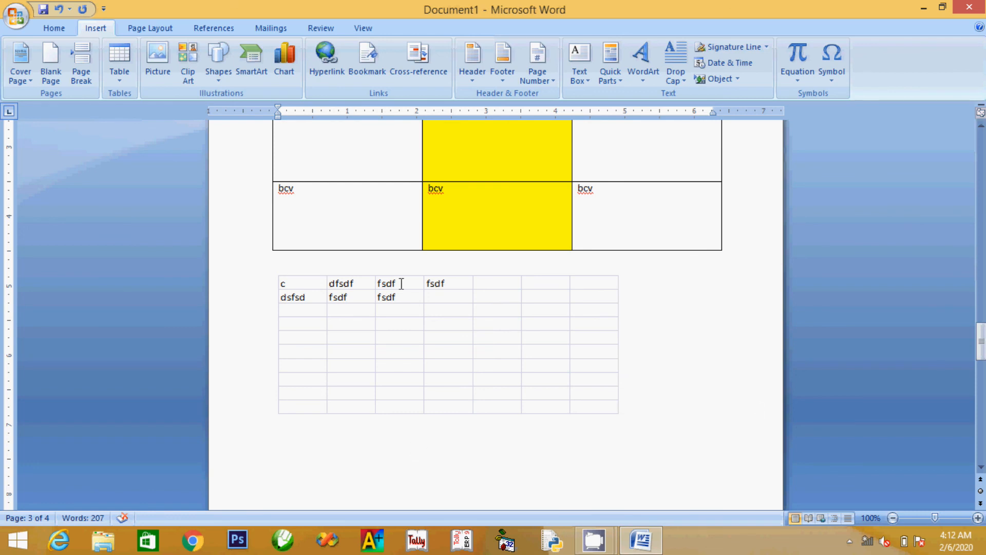
pyautogui.scroll(4, 447, 365)
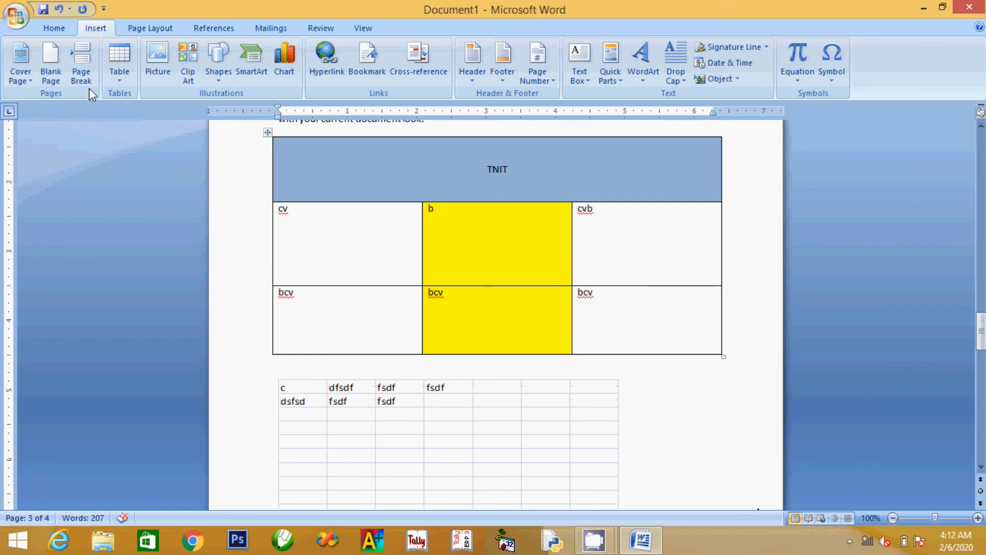